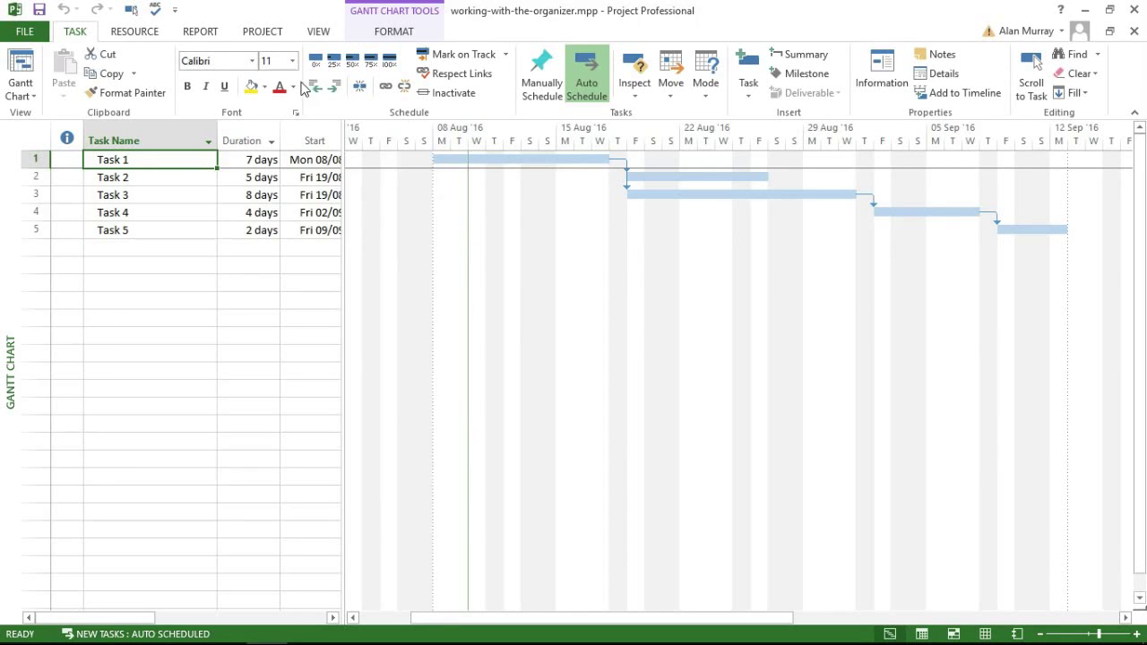
{"action": "left_click", "coordinate": [266, 36]}
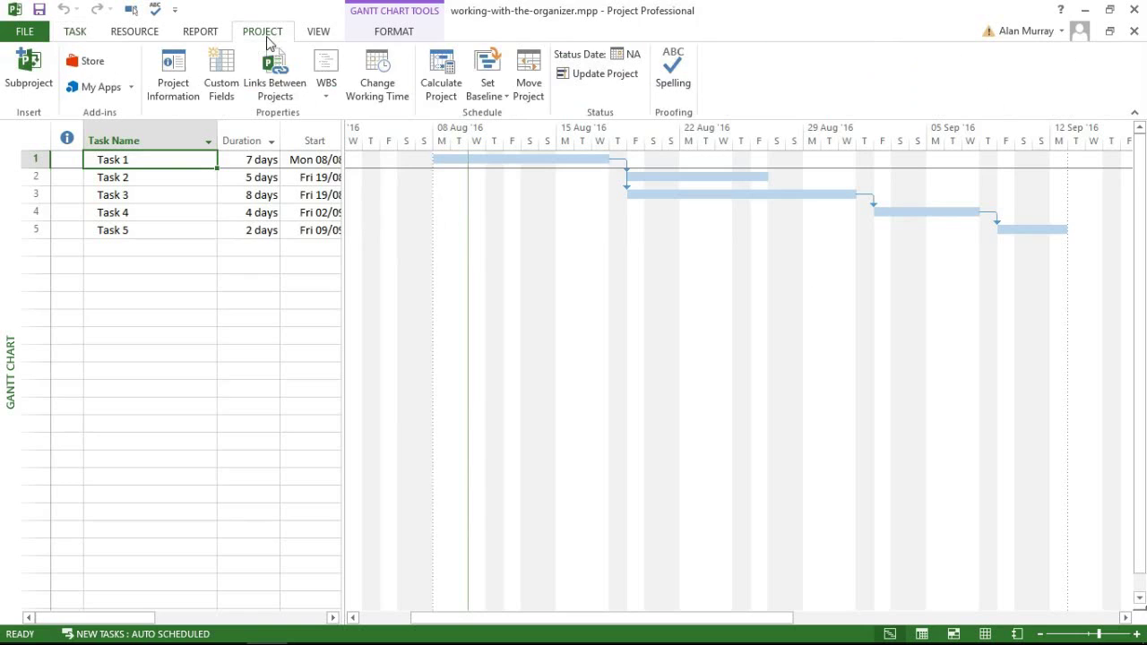
{"action": "left_click", "coordinate": [379, 90]}
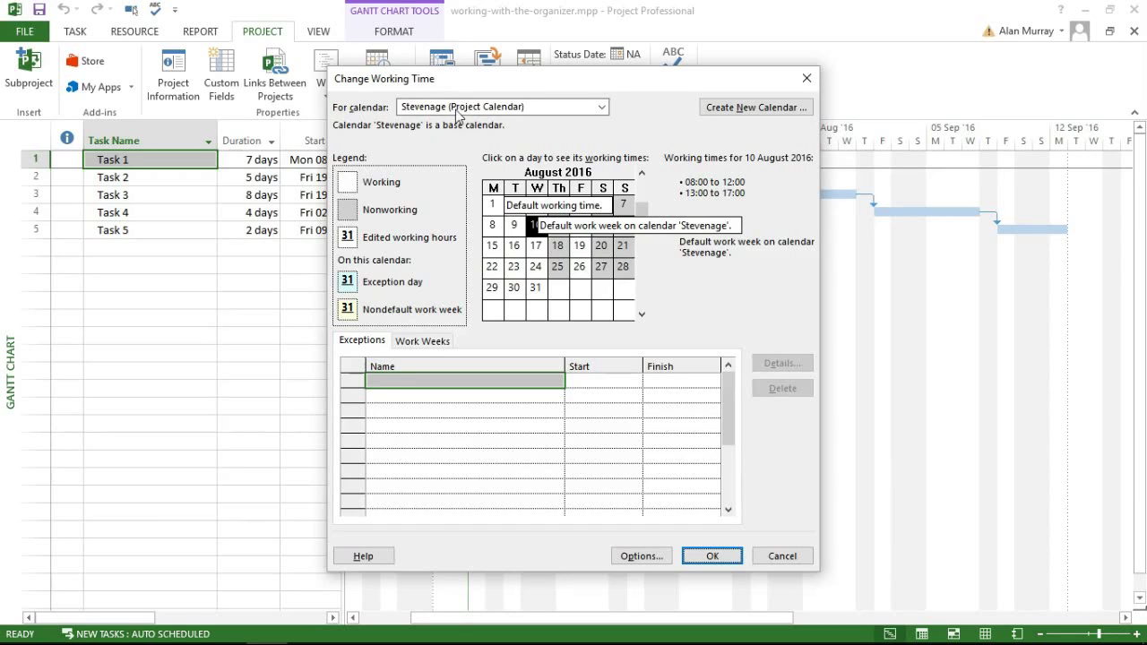
{"action": "left_click", "coordinate": [758, 557]}
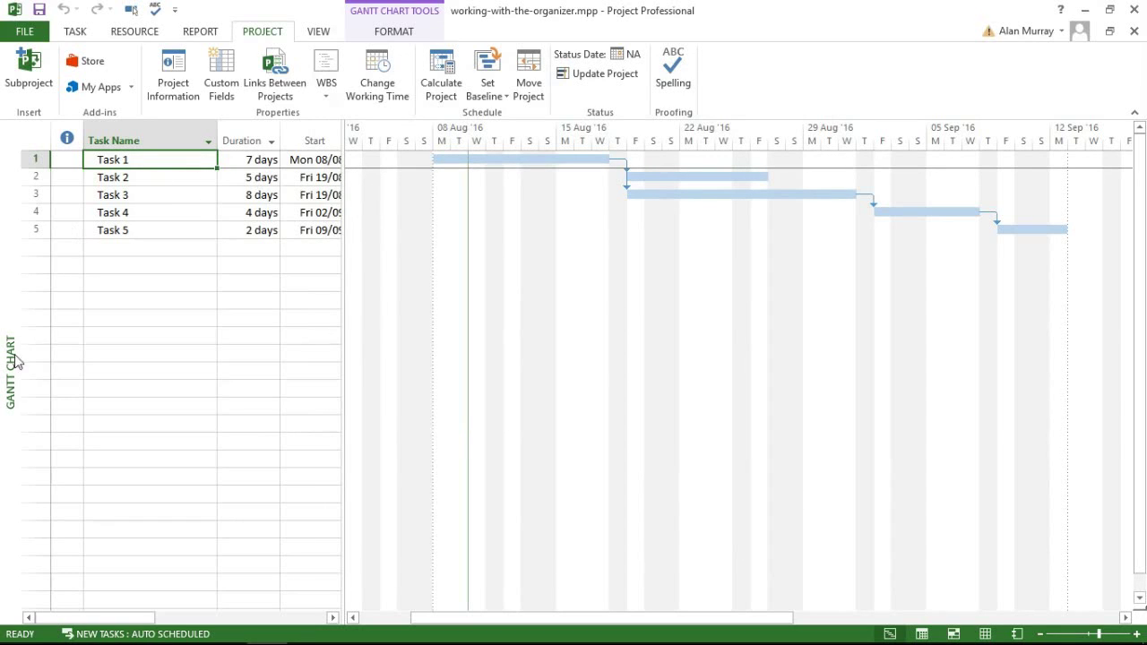
- Switch to the Classic Gantt view and select its % Complete column, then Task 1's name
{"action": "right_click", "coordinate": [14, 284]}
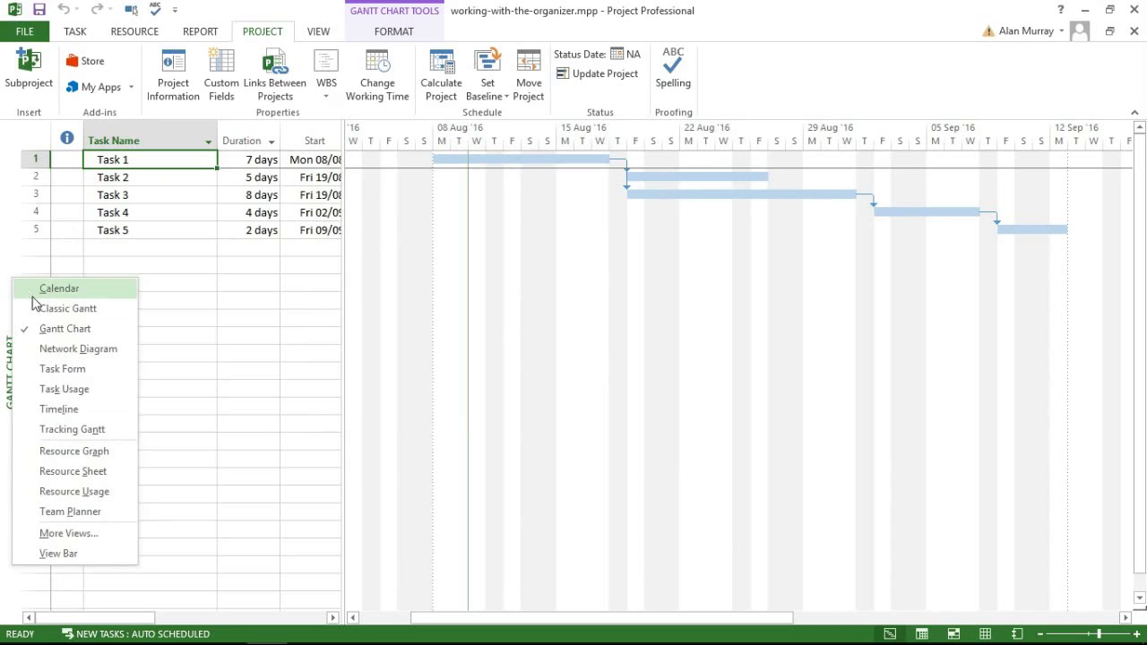
{"action": "left_click", "coordinate": [41, 310]}
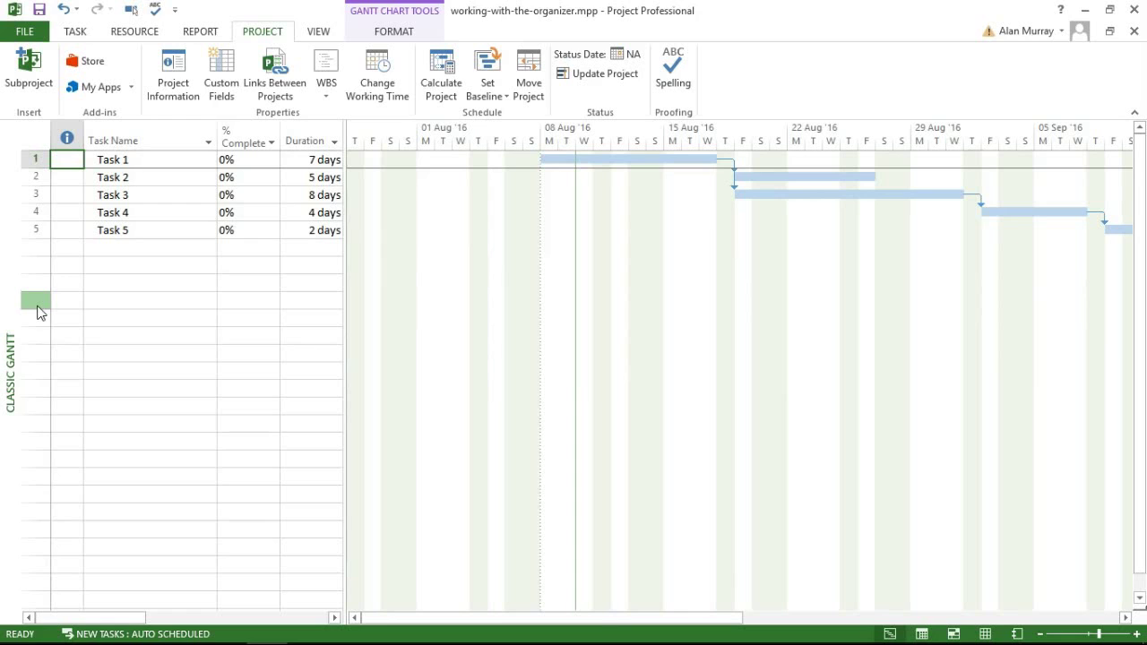
{"action": "left_click", "coordinate": [240, 135]}
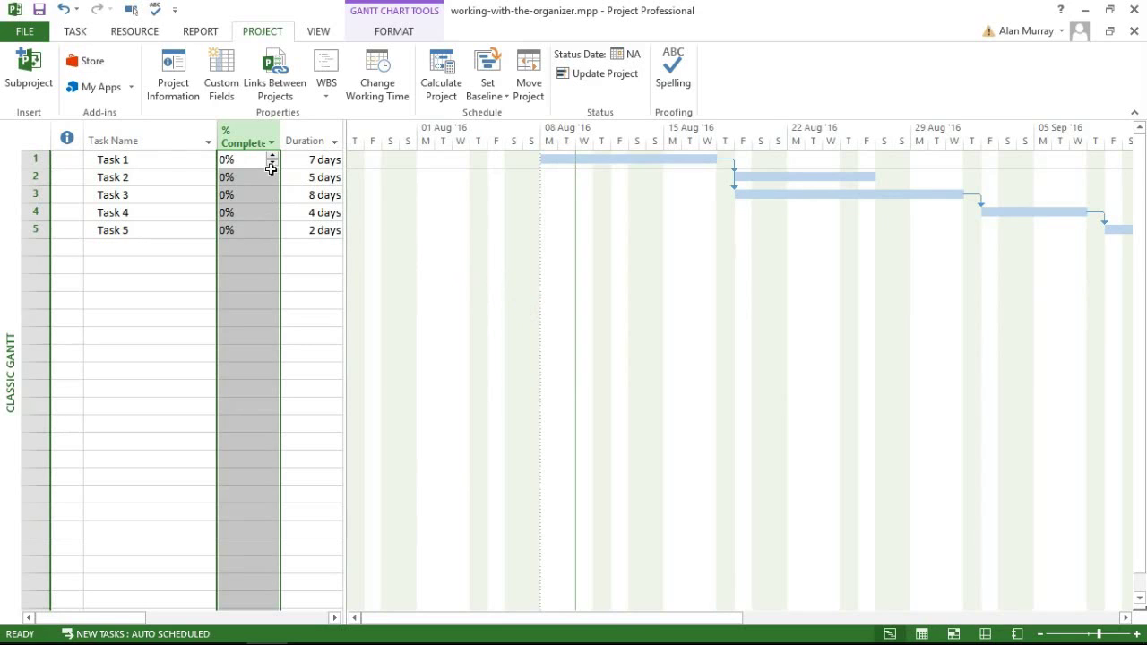
{"action": "left_click", "coordinate": [186, 159]}
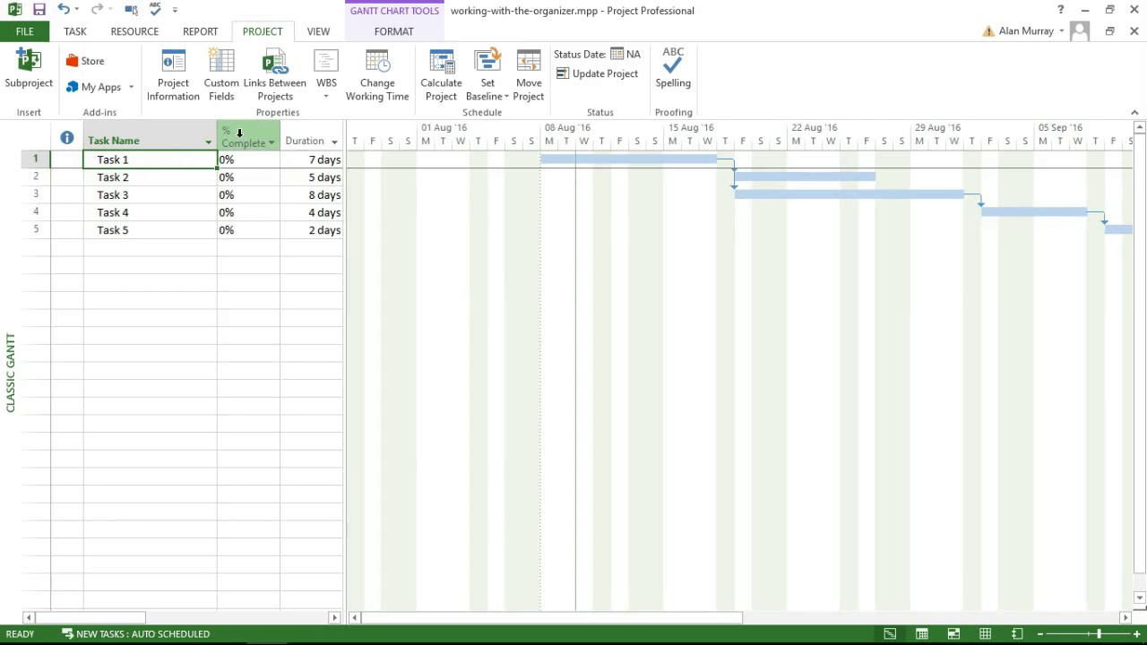
- Look at the View tab's Other Views list, dismiss it, and select the Task 3 name cell
{"action": "left_click", "coordinate": [318, 31]}
{"action": "left_click", "coordinate": [147, 95]}
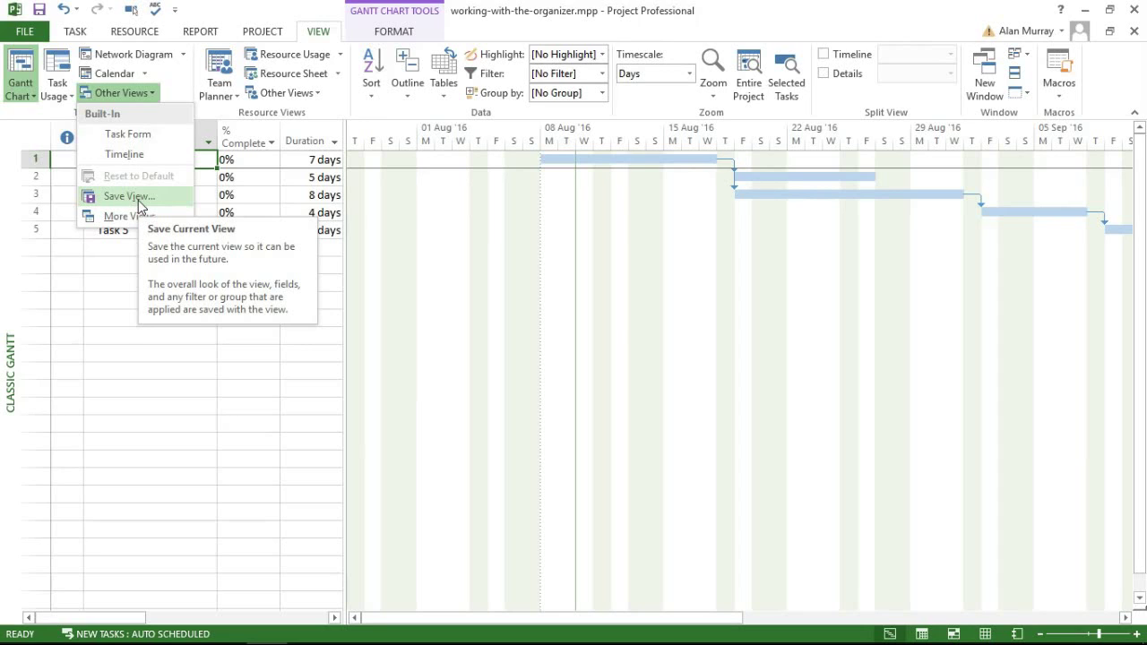
{"action": "left_click", "coordinate": [210, 193]}
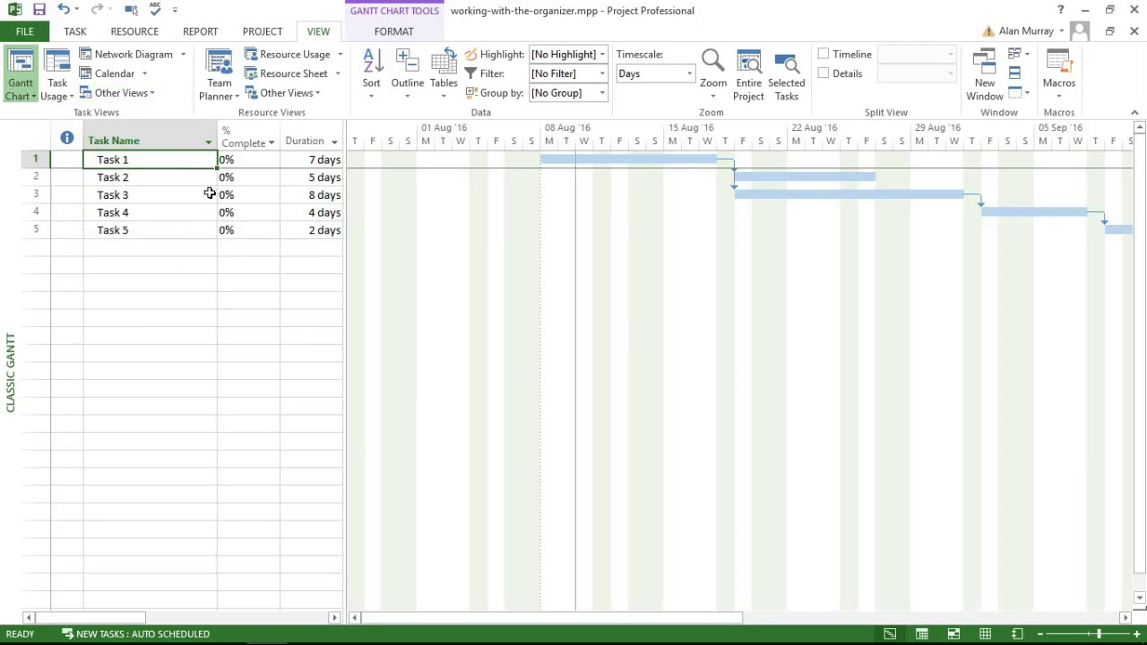
{"action": "left_click", "coordinate": [208, 194]}
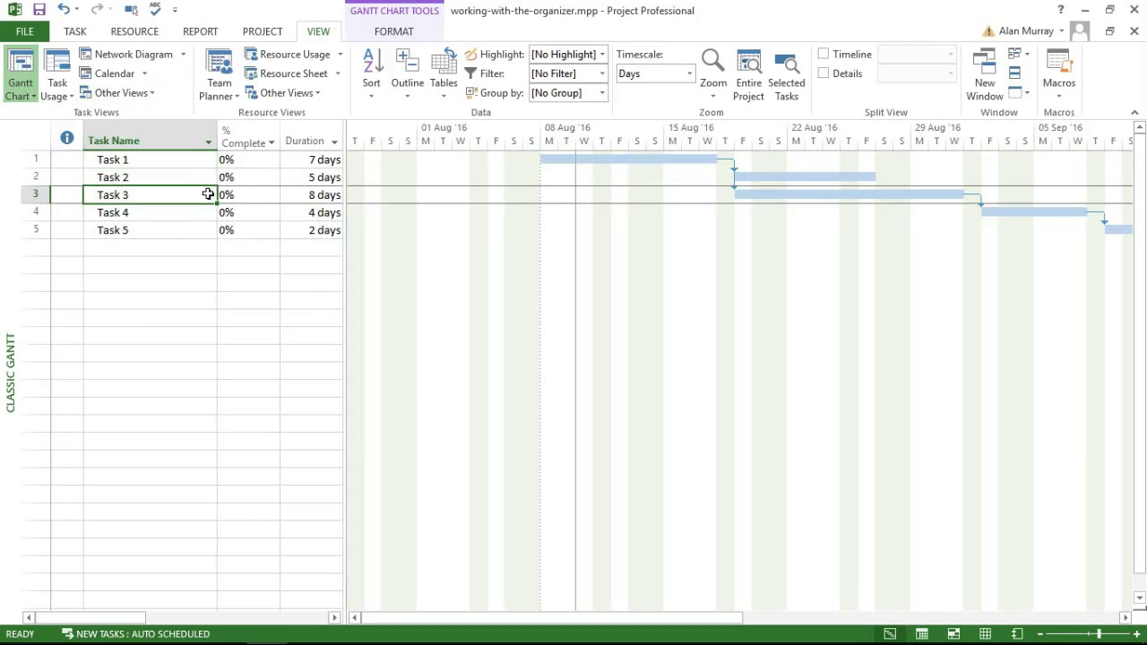
- Create a new blank project, Project3, and check its list of available views
{"action": "left_click", "coordinate": [30, 31]}
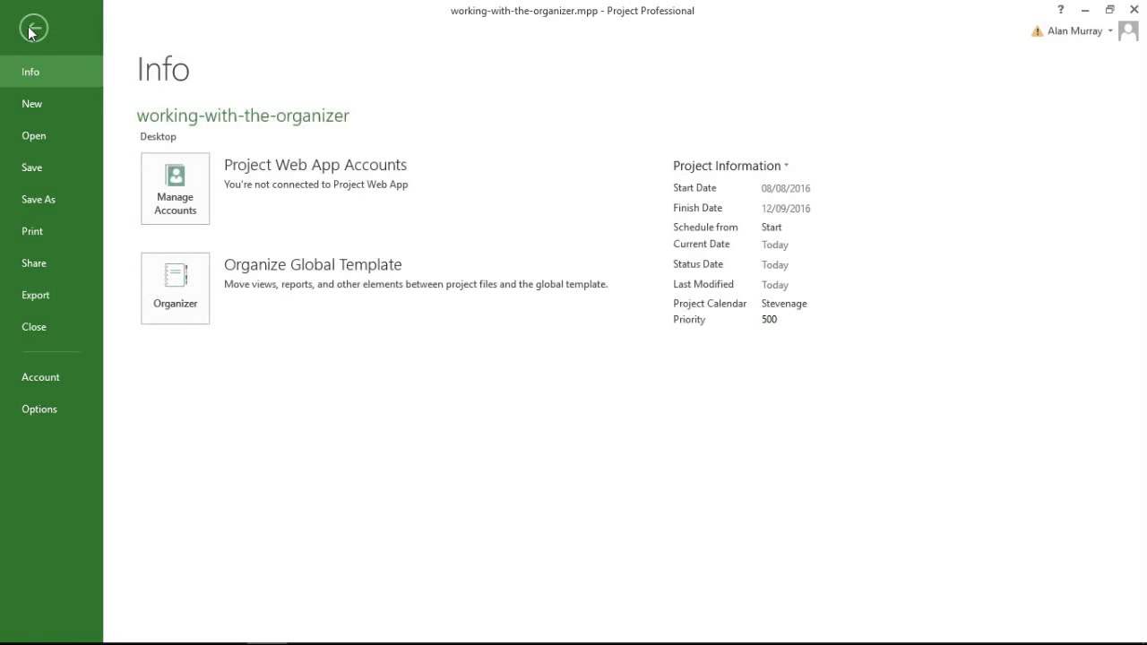
{"action": "left_click", "coordinate": [44, 106]}
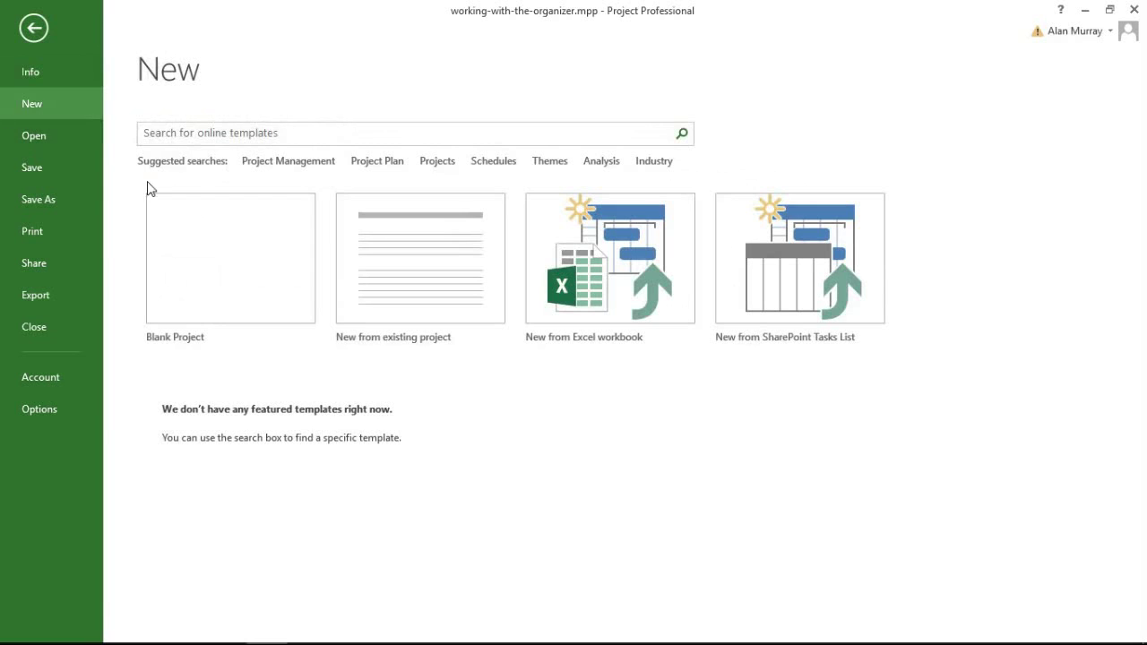
{"action": "left_click", "coordinate": [232, 268]}
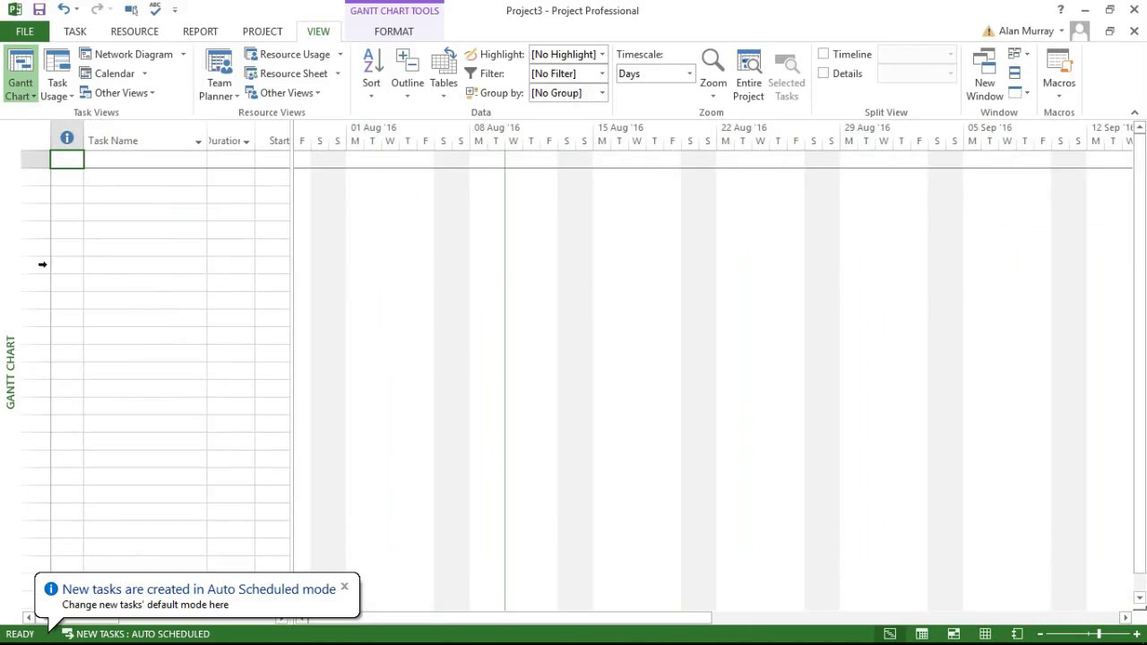
{"action": "right_click", "coordinate": [9, 258]}
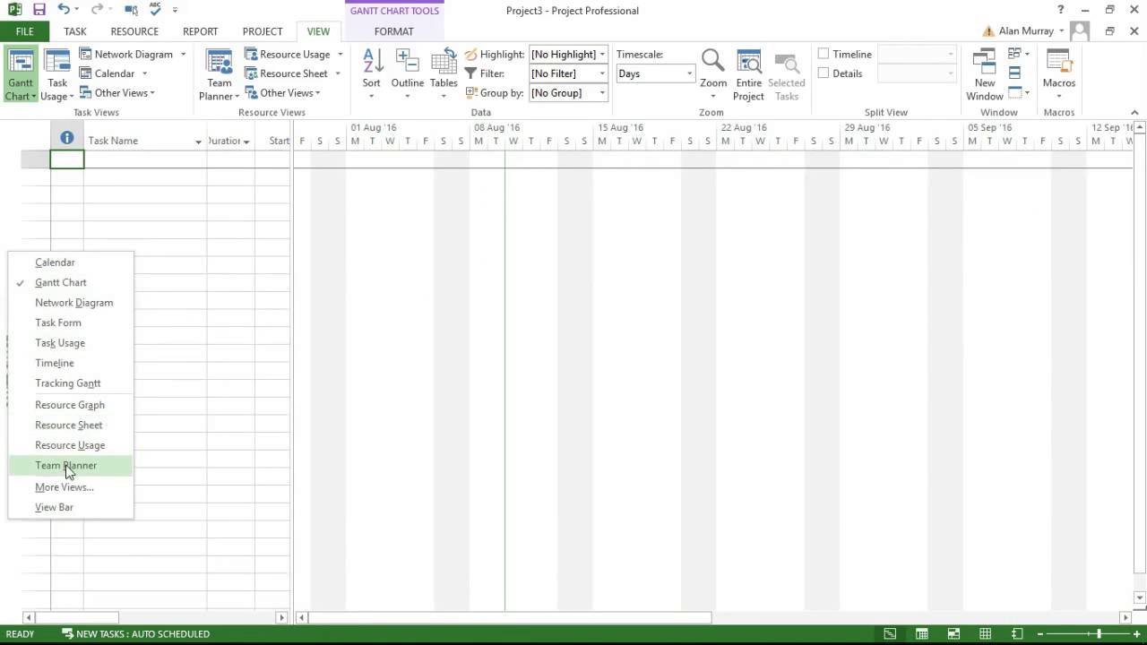
{"action": "left_click", "coordinate": [14, 201]}
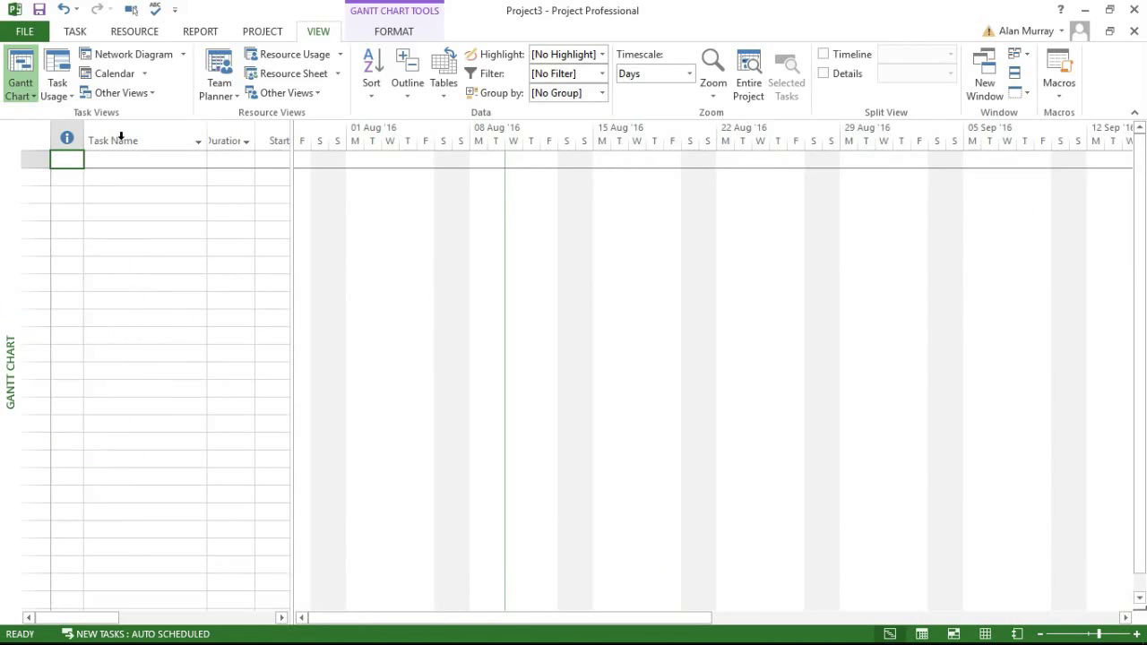
- Review Project3's Project Information calendar list, keeping Standard, and close it unchanged
{"action": "left_click", "coordinate": [262, 32]}
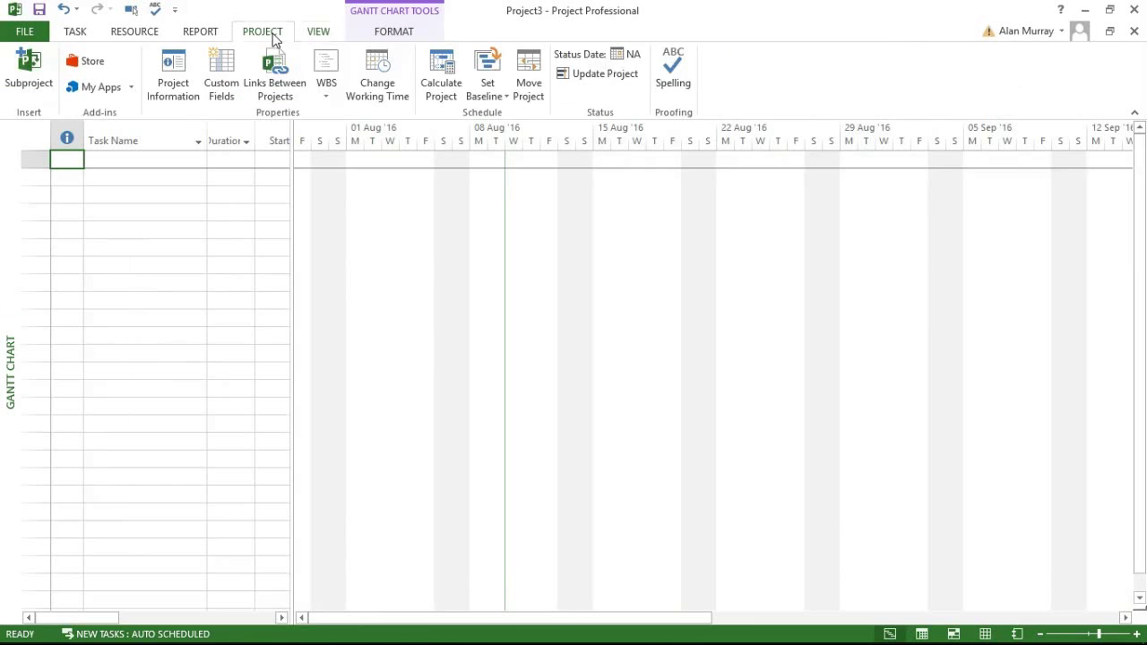
{"action": "left_click", "coordinate": [172, 77]}
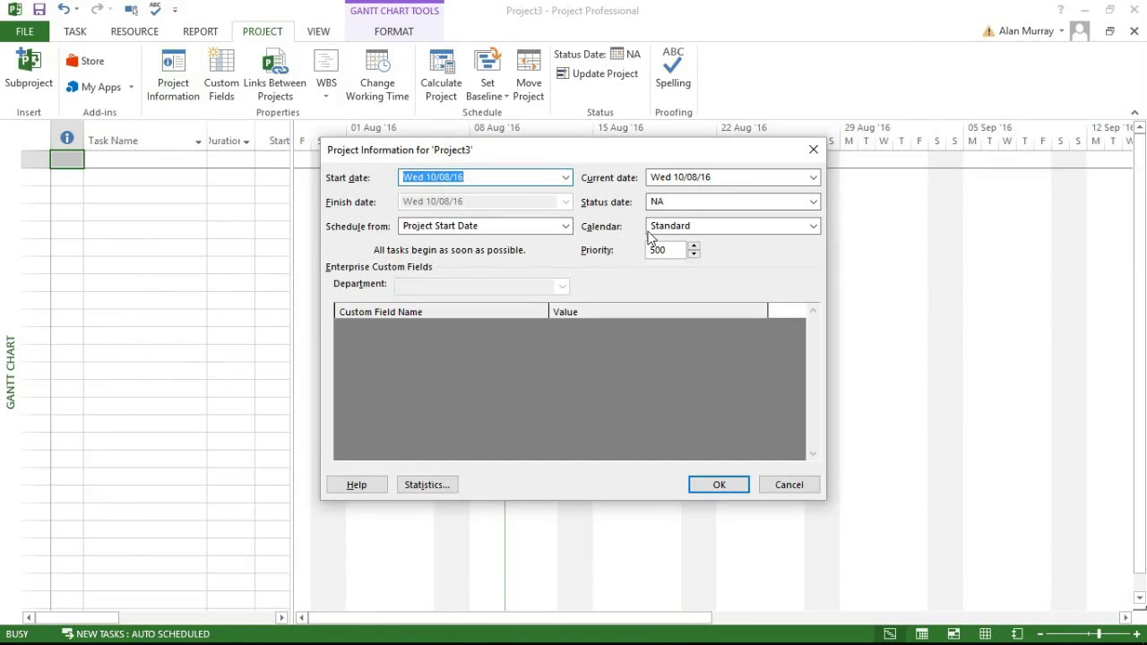
{"action": "left_click", "coordinate": [652, 229]}
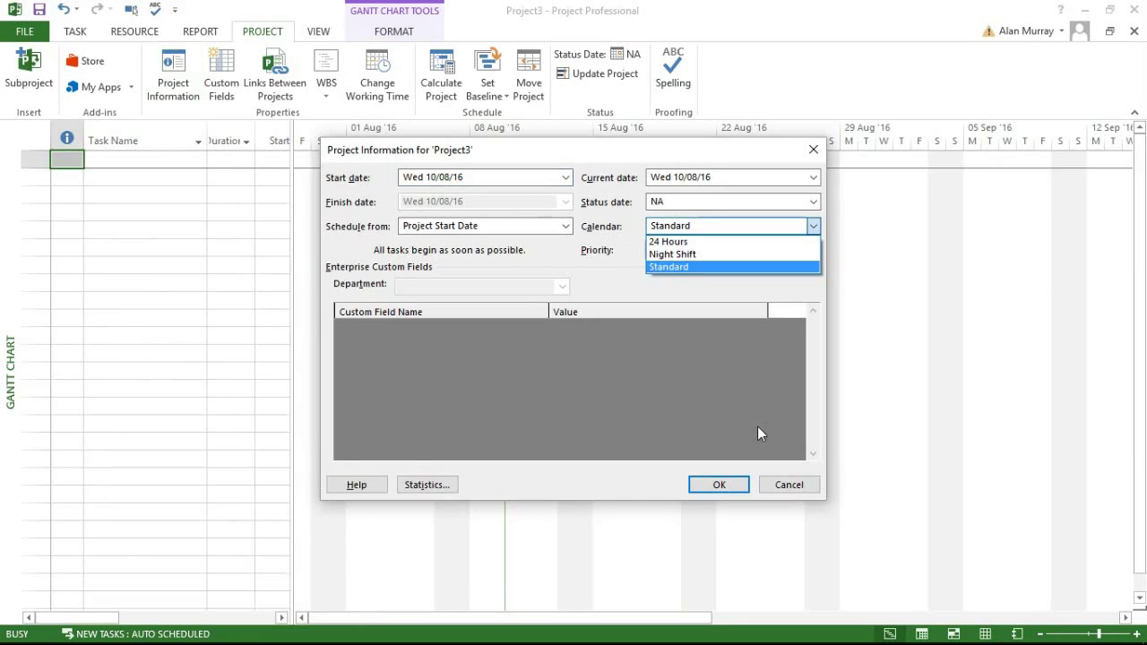
{"action": "left_click", "coordinate": [768, 491]}
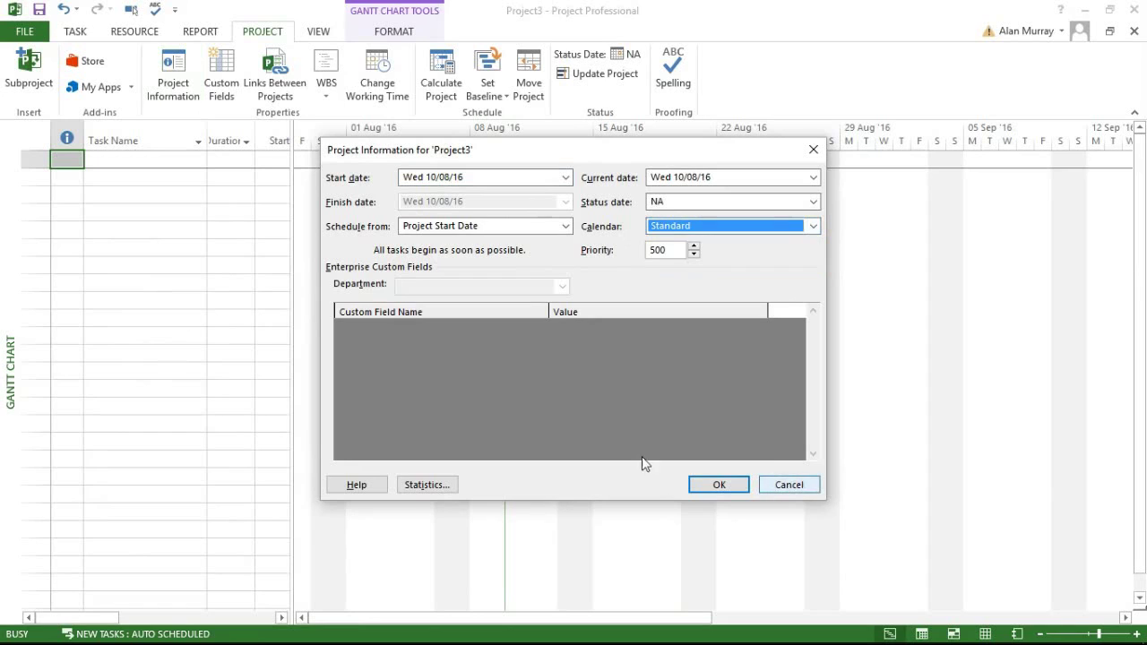
{"action": "left_click", "coordinate": [770, 485]}
{"action": "left_click", "coordinate": [190, 167]}
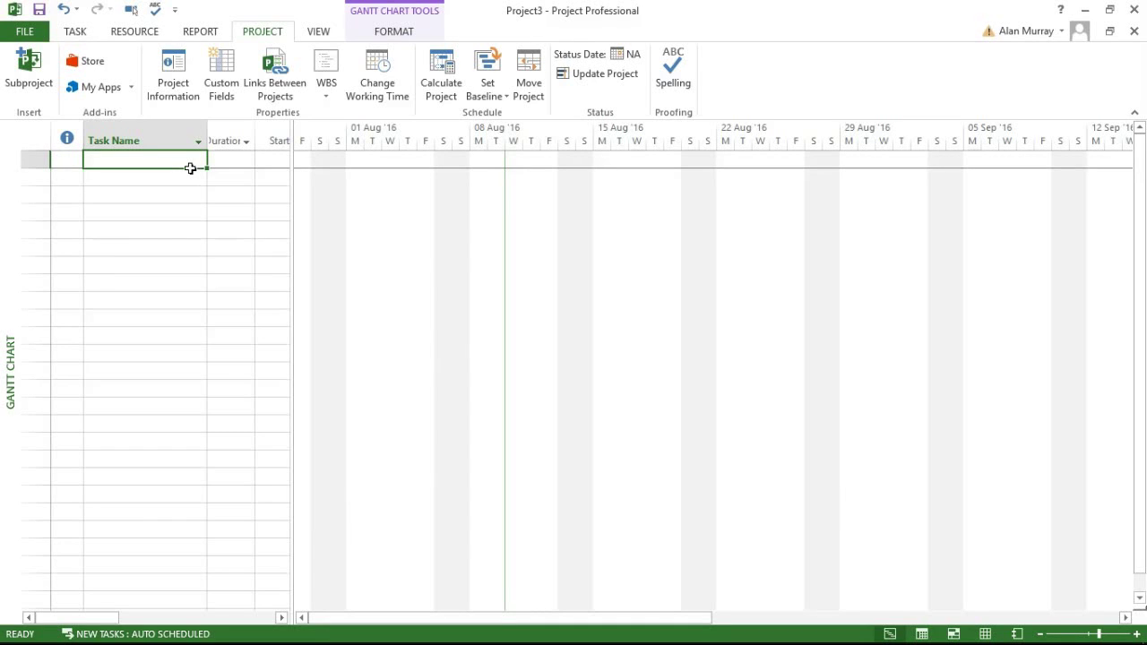
- Switch to the working-with-the-organizer.mpp window and show its File Info page
{"action": "left_click", "coordinate": [319, 32]}
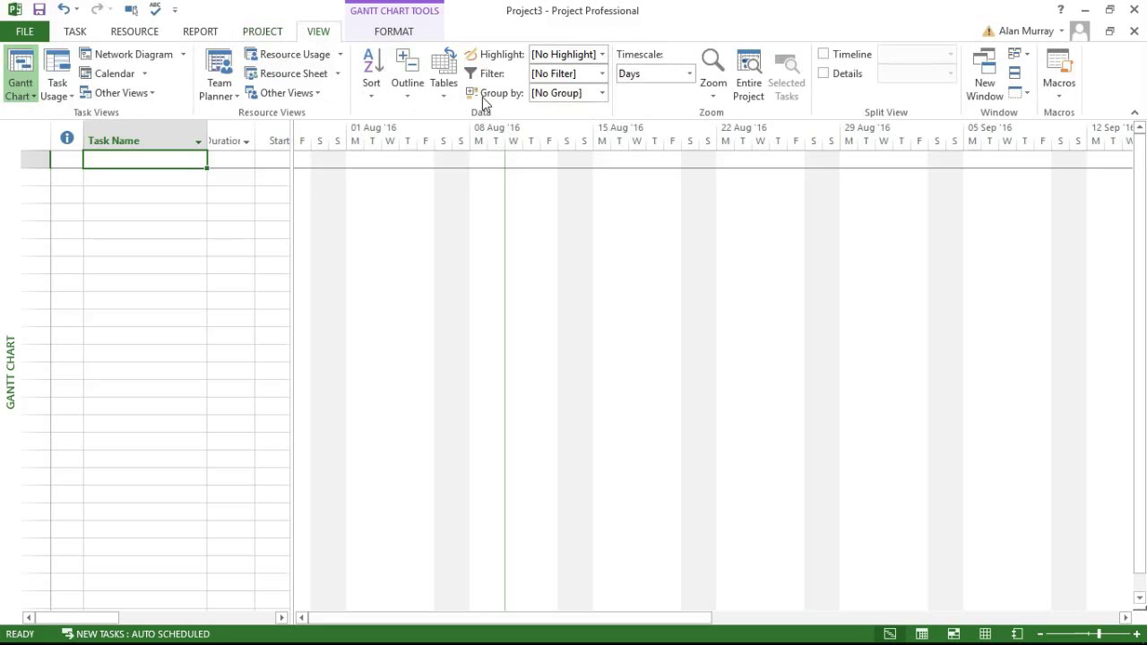
{"action": "left_click", "coordinate": [1027, 59]}
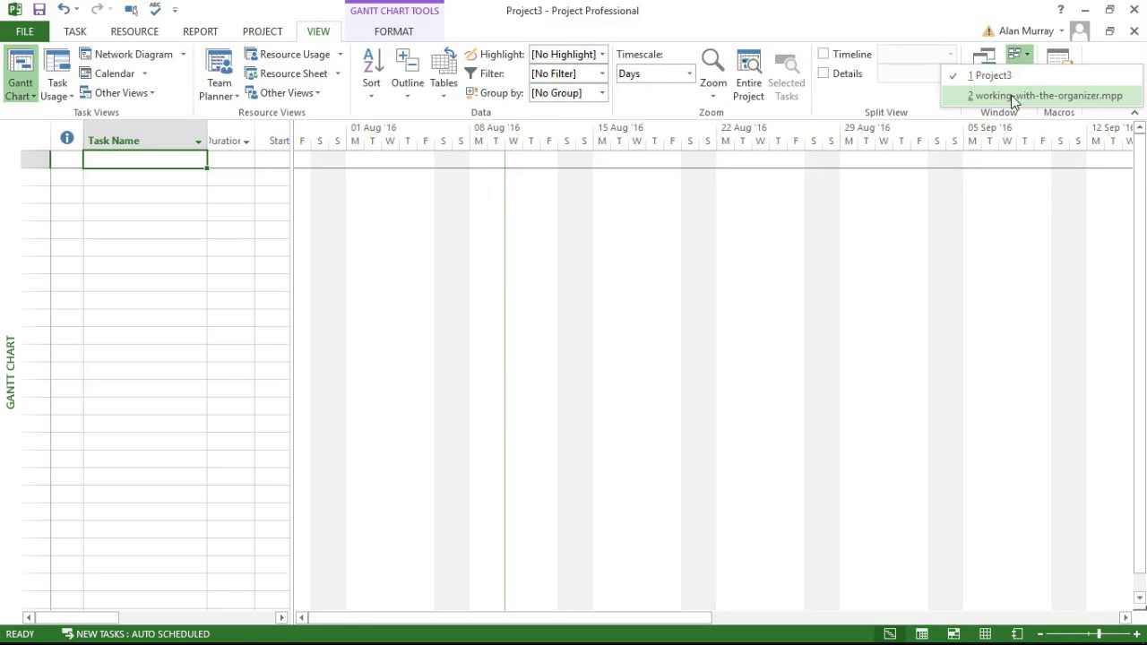
{"action": "left_click", "coordinate": [1013, 96]}
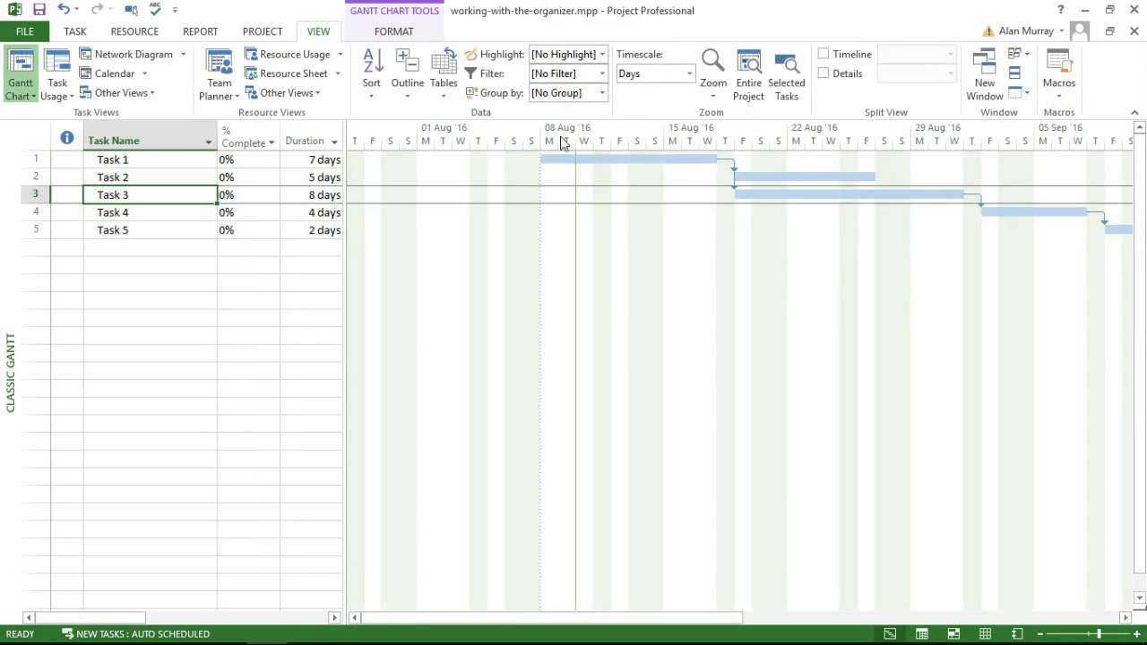
{"action": "left_click", "coordinate": [26, 31]}
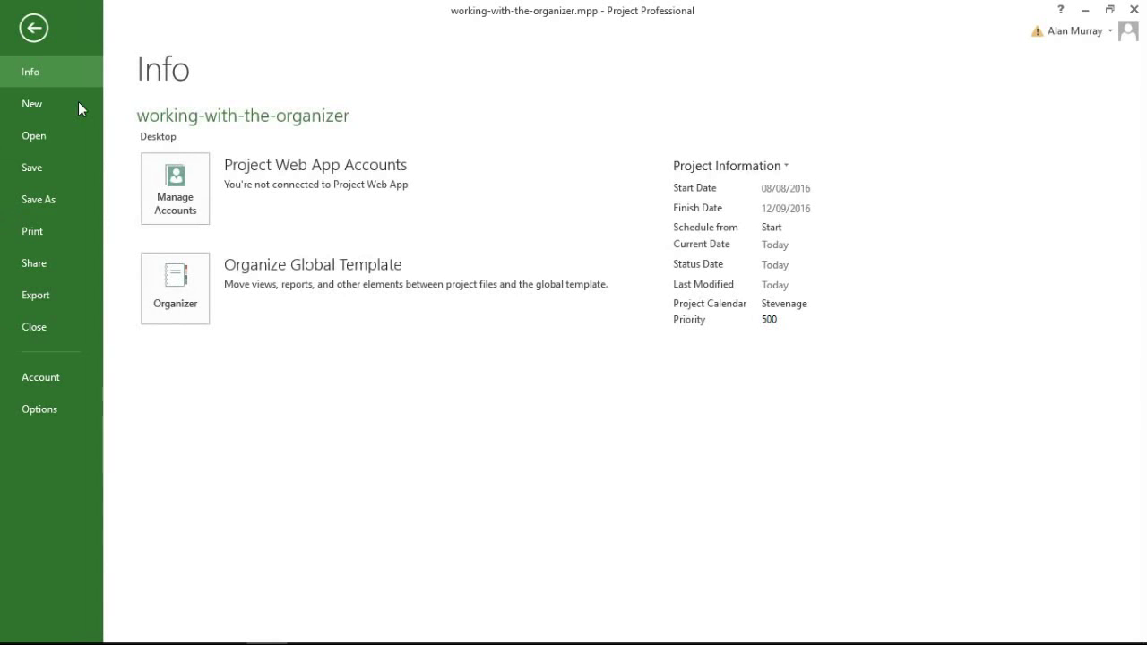
- Open the Organizer, reposition it, and browse Global.MPT views like Gantt Chart and Descriptive Network Diagram
{"action": "left_click", "coordinate": [172, 285]}
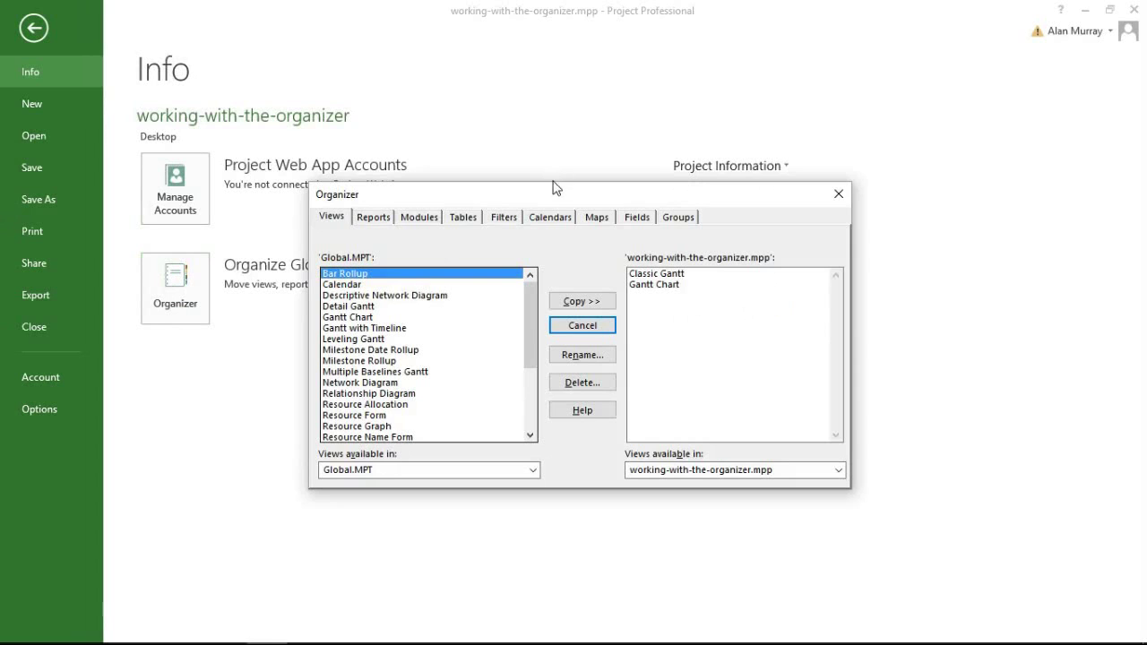
{"action": "left_click_drag", "start_coordinate": [555, 195], "coordinate": [540, 155]}
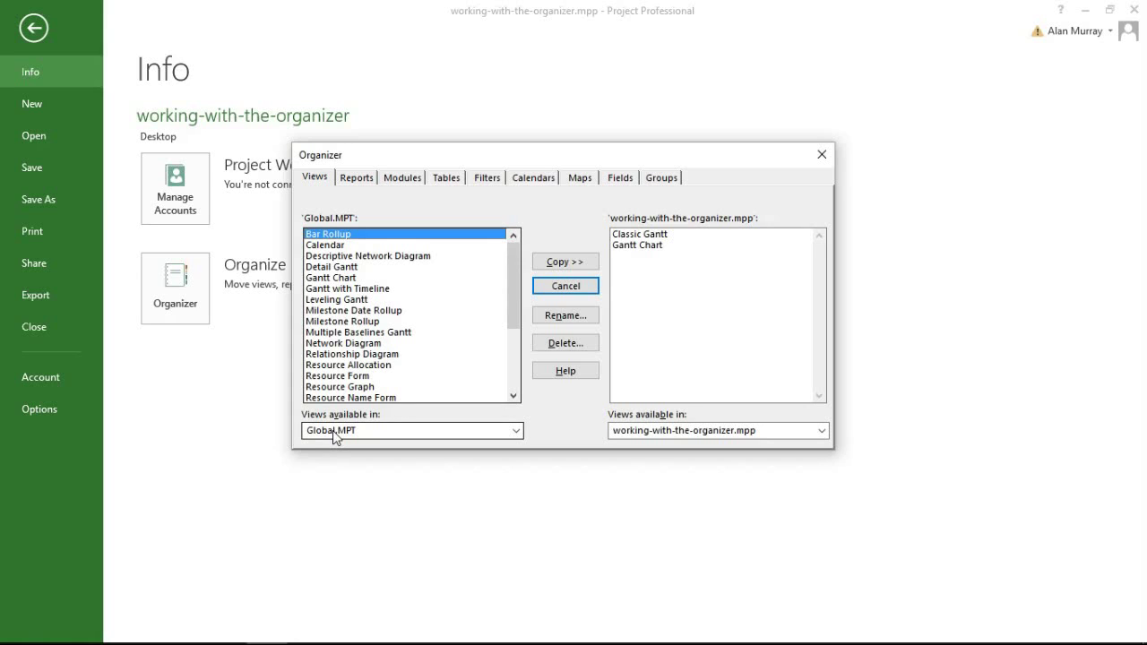
{"action": "left_click", "coordinate": [322, 278]}
{"action": "left_click", "coordinate": [330, 258]}
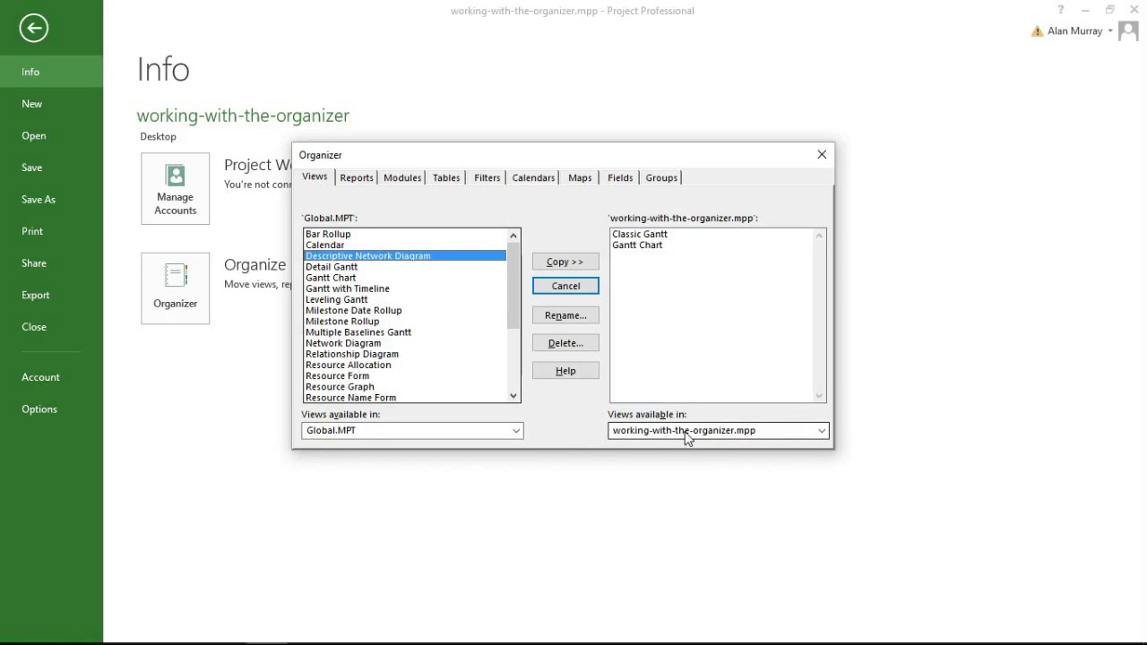
- Keep working-with-the-organizer.mpp as the comparison file and browse the Reports and Modules lists
{"action": "left_click", "coordinate": [820, 430]}
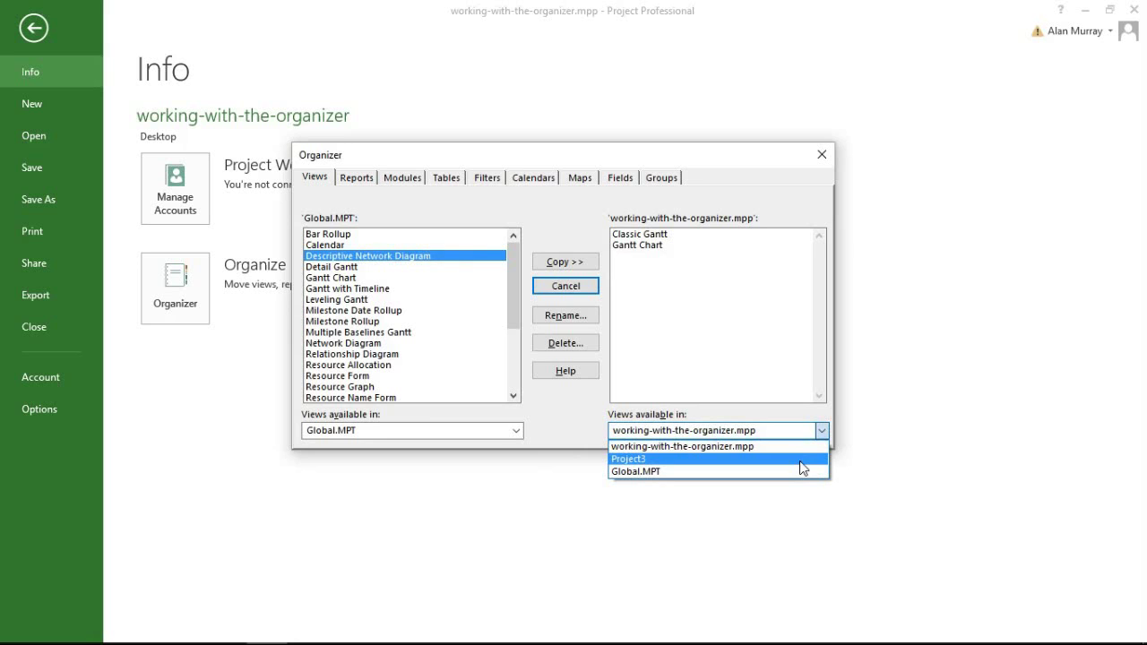
{"action": "left_click", "coordinate": [799, 448]}
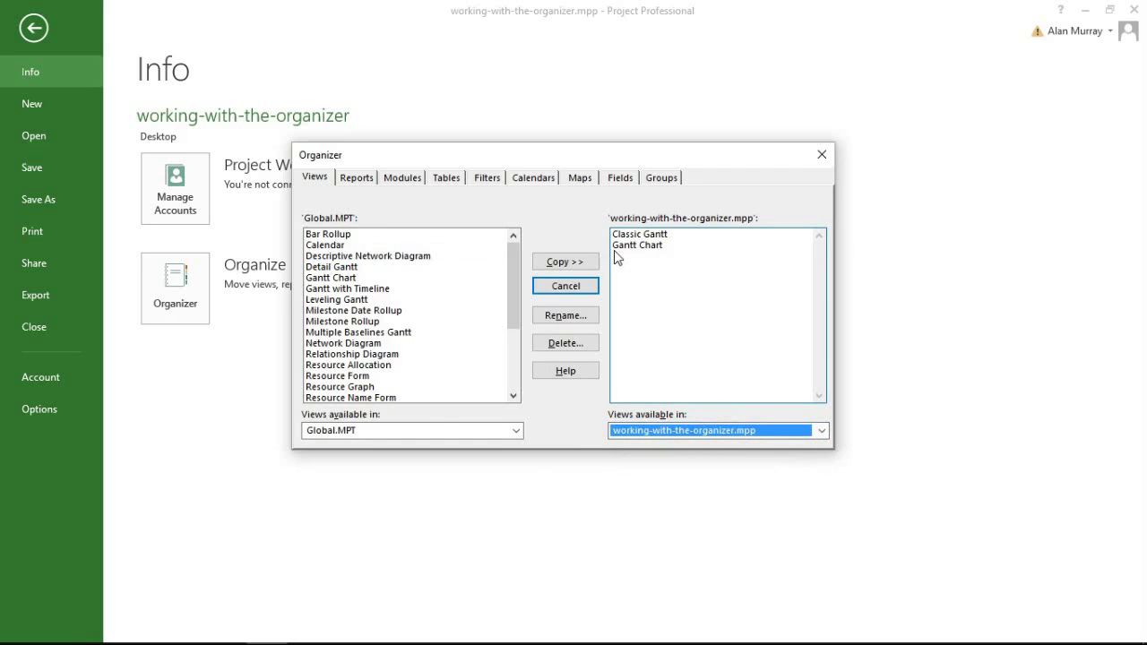
{"action": "left_click", "coordinate": [365, 178]}
{"action": "left_click", "coordinate": [402, 178]}
- Glance at the Tables list, then copy Classic Gantt from the project's views into Global.MPT
{"action": "left_click", "coordinate": [445, 178]}
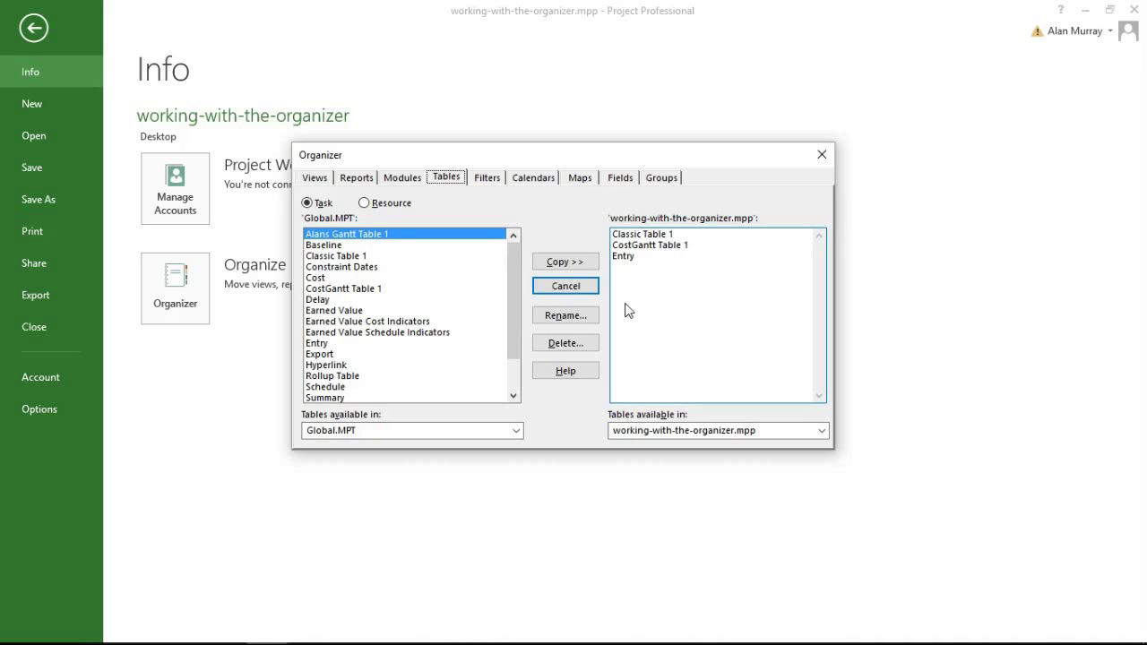
{"action": "left_click", "coordinate": [321, 180]}
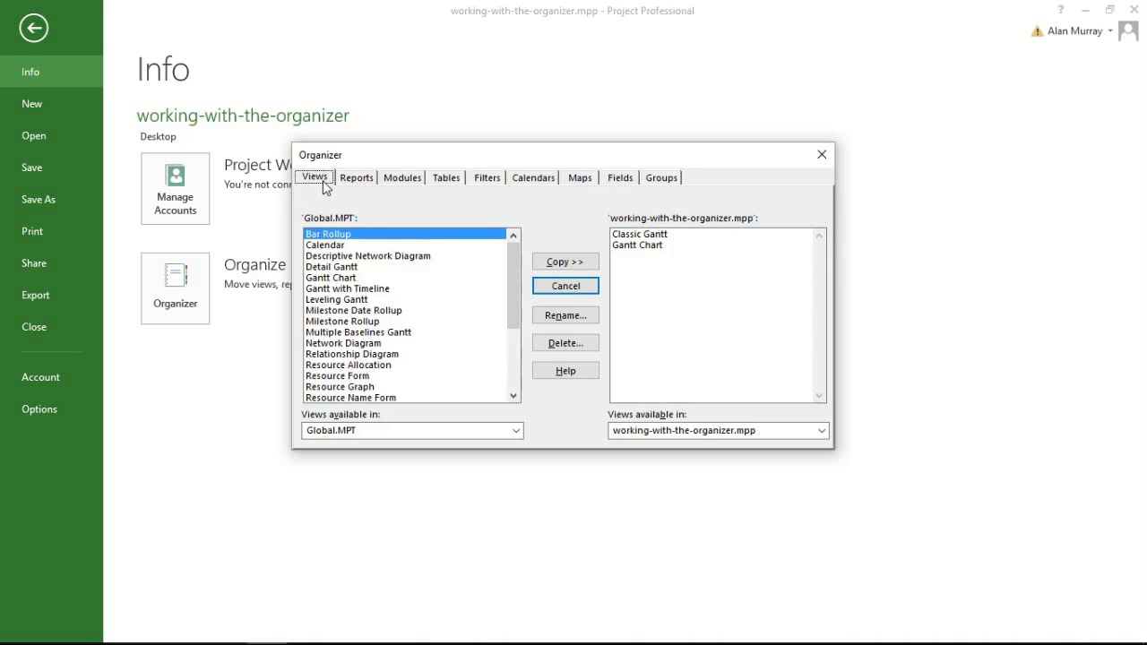
{"action": "left_click", "coordinate": [638, 236]}
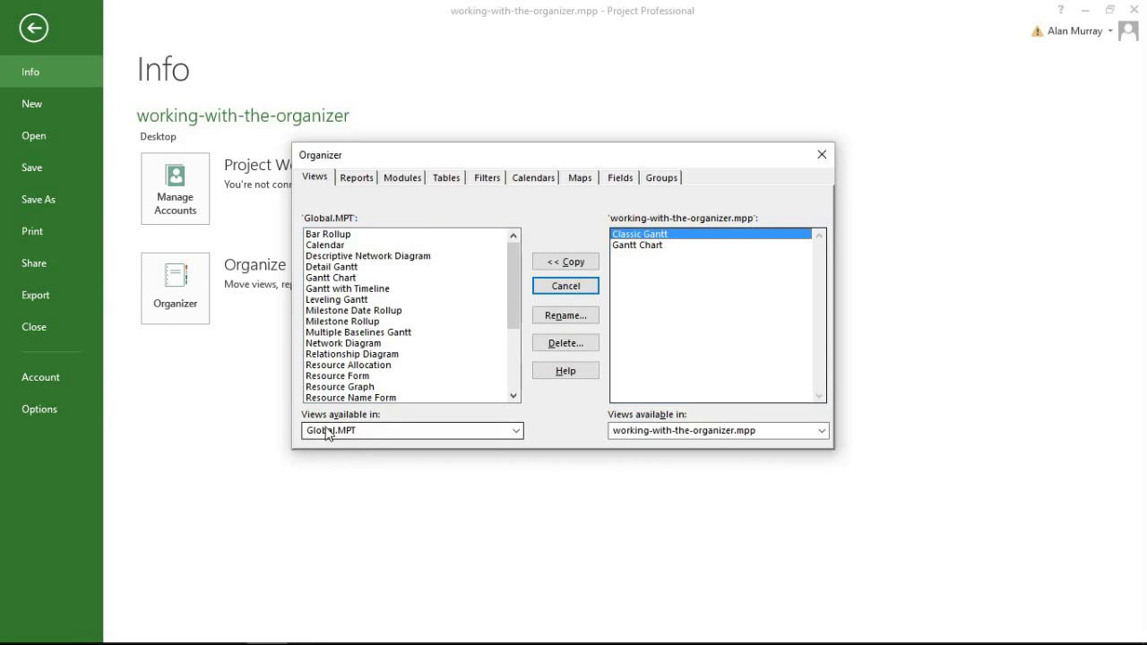
{"action": "left_click", "coordinate": [576, 262]}
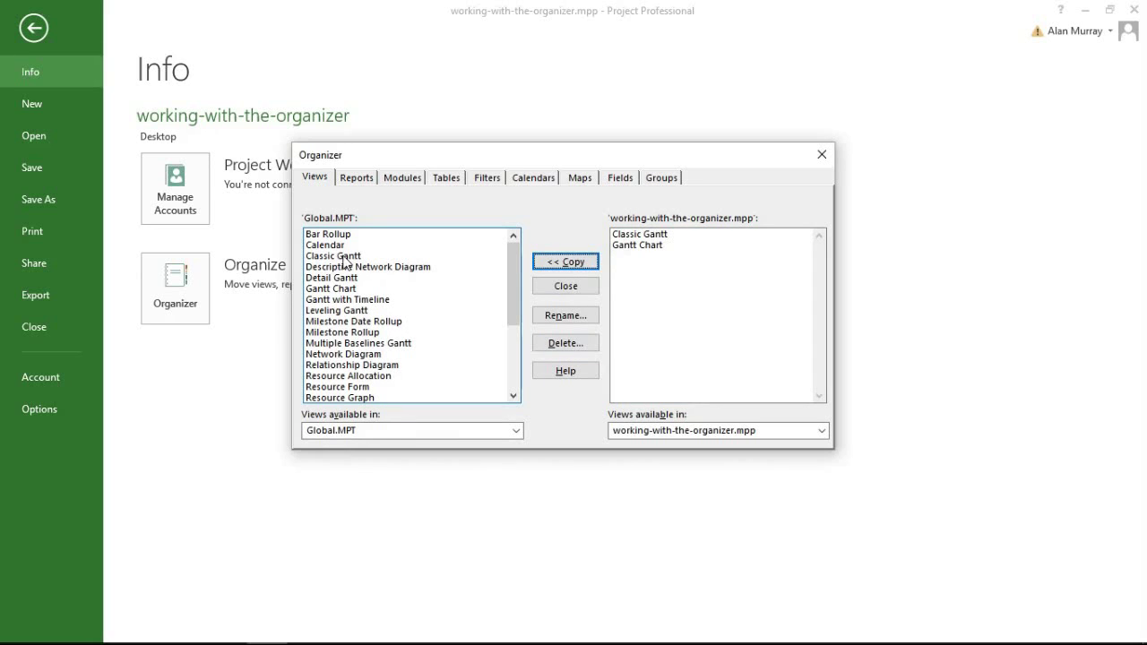
- Set Project3 as the receiving file and copy the Classic Gantt view into it
{"action": "left_click", "coordinate": [516, 431]}
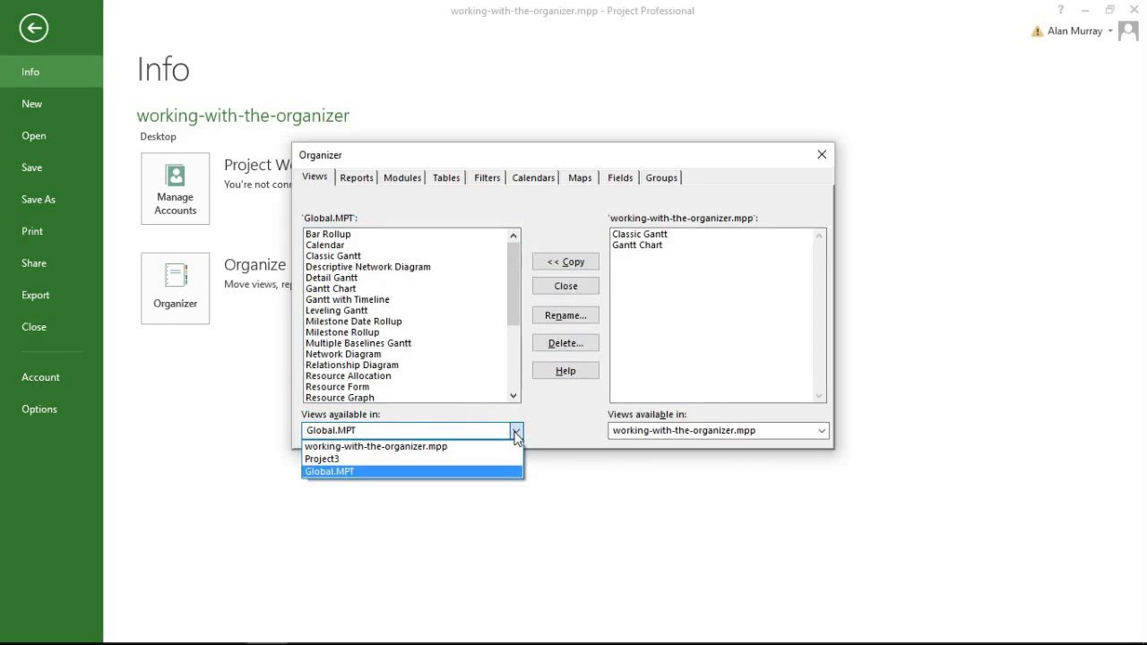
{"action": "left_click", "coordinate": [456, 459]}
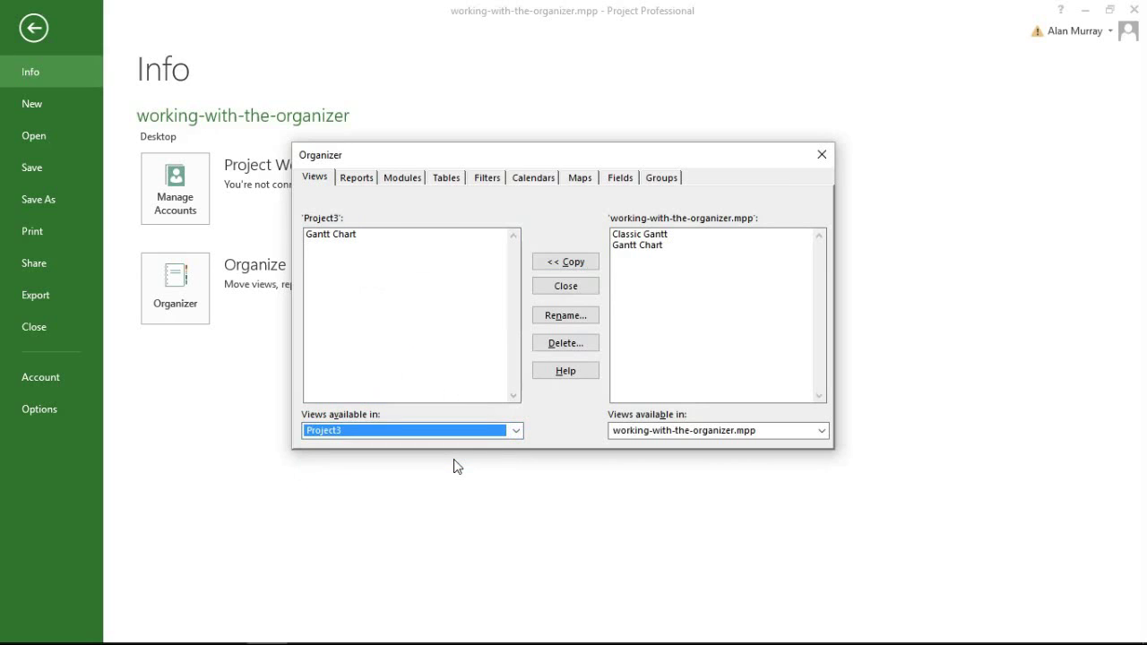
{"action": "left_click", "coordinate": [644, 235]}
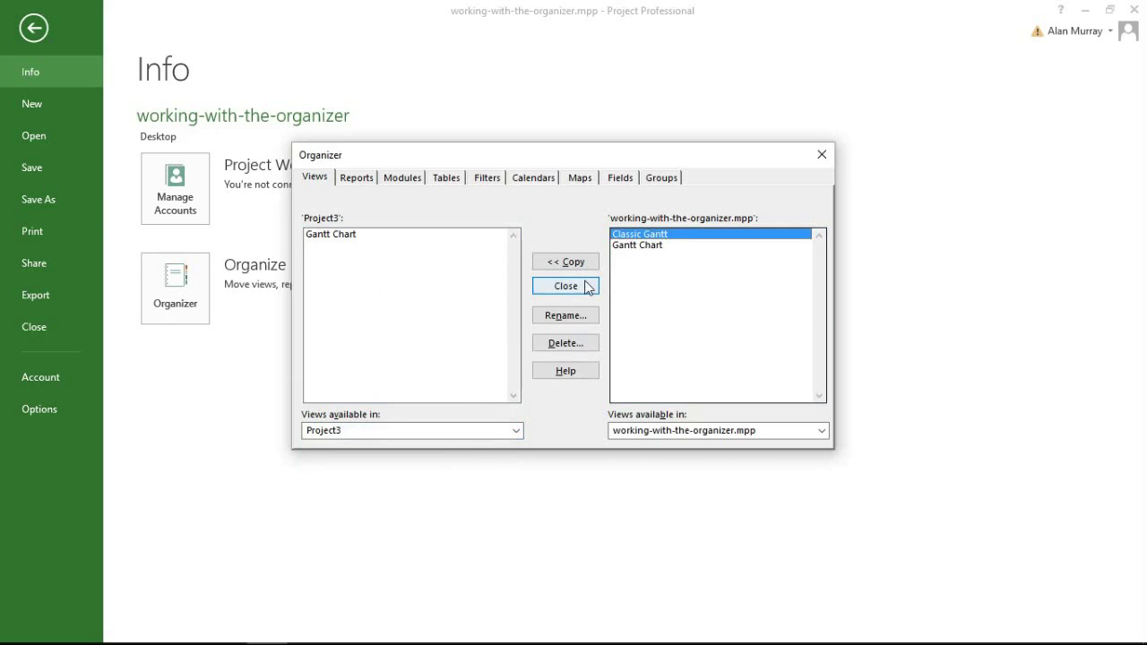
{"action": "left_click", "coordinate": [566, 286]}
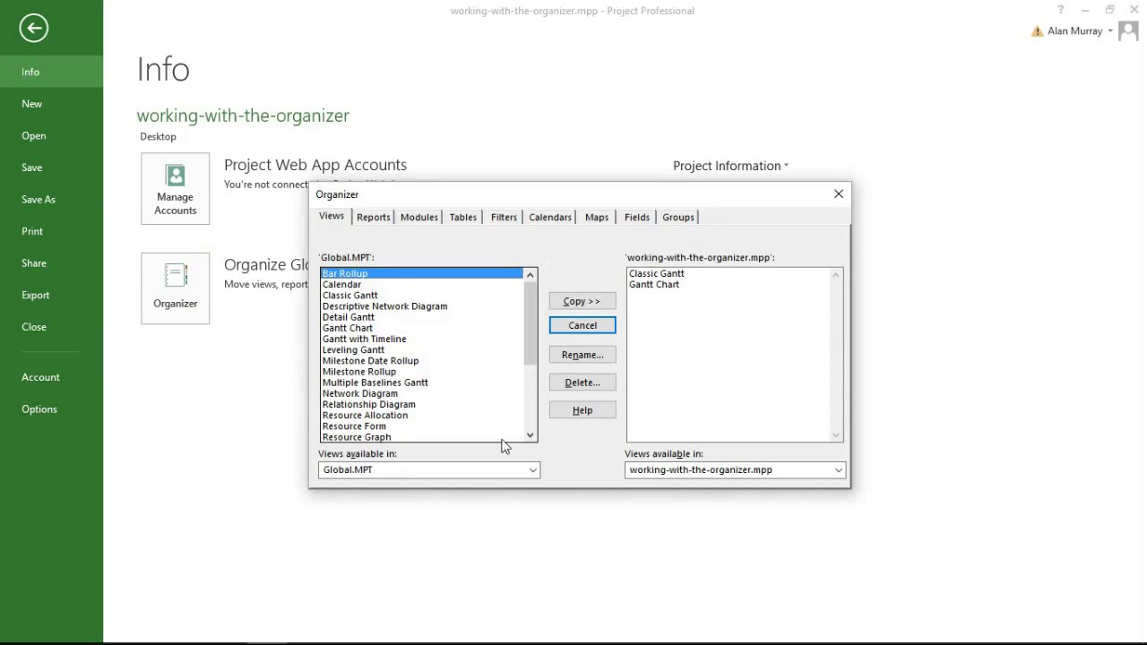
{"action": "left_click", "coordinate": [529, 471]}
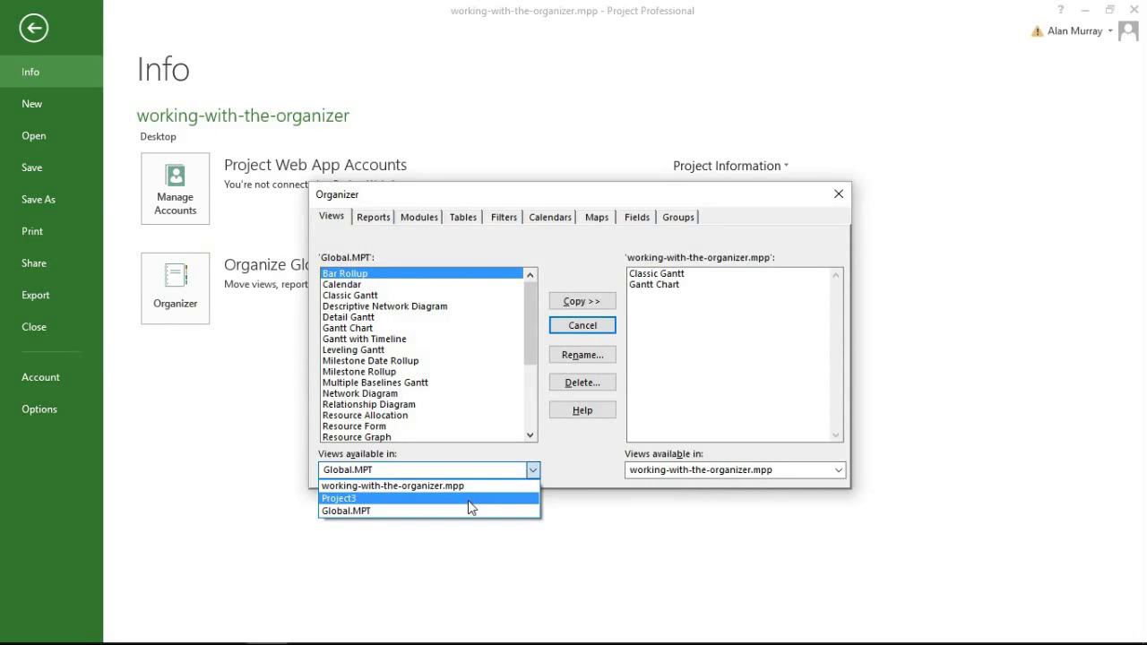
{"action": "left_click", "coordinate": [468, 499]}
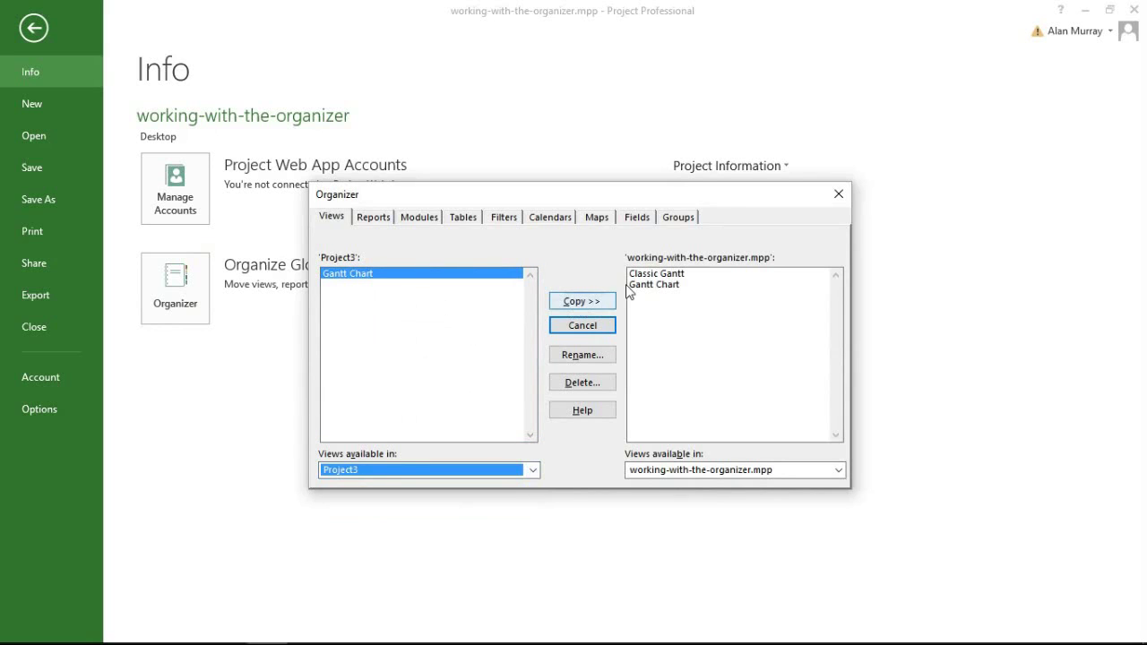
{"action": "left_click", "coordinate": [659, 273]}
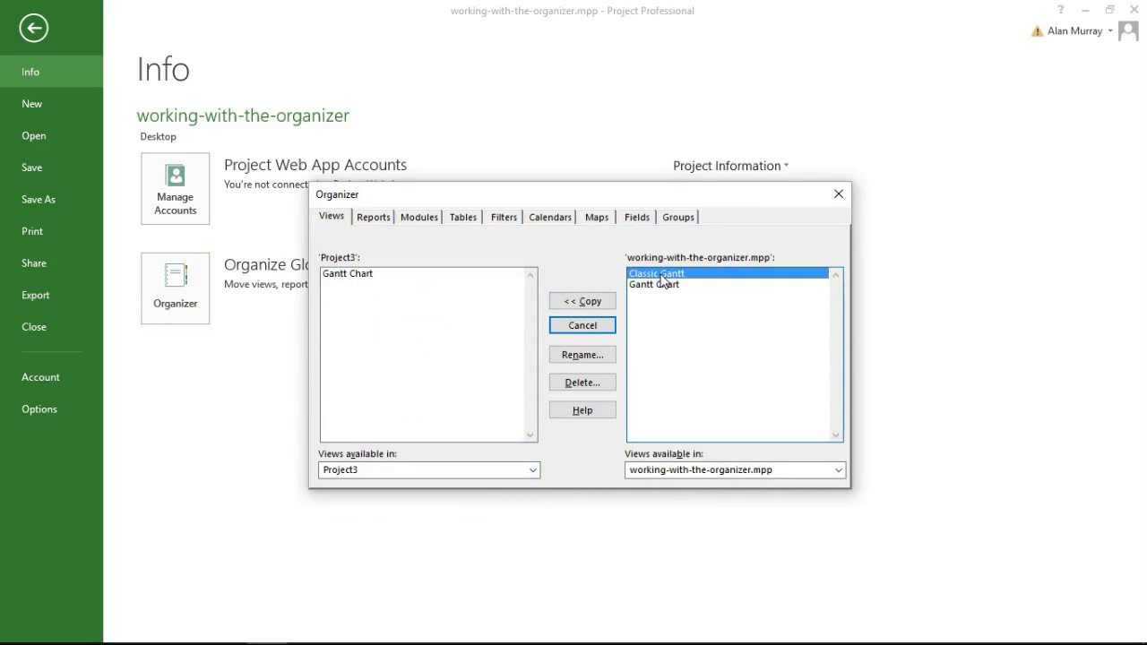
{"action": "left_click", "coordinate": [606, 305]}
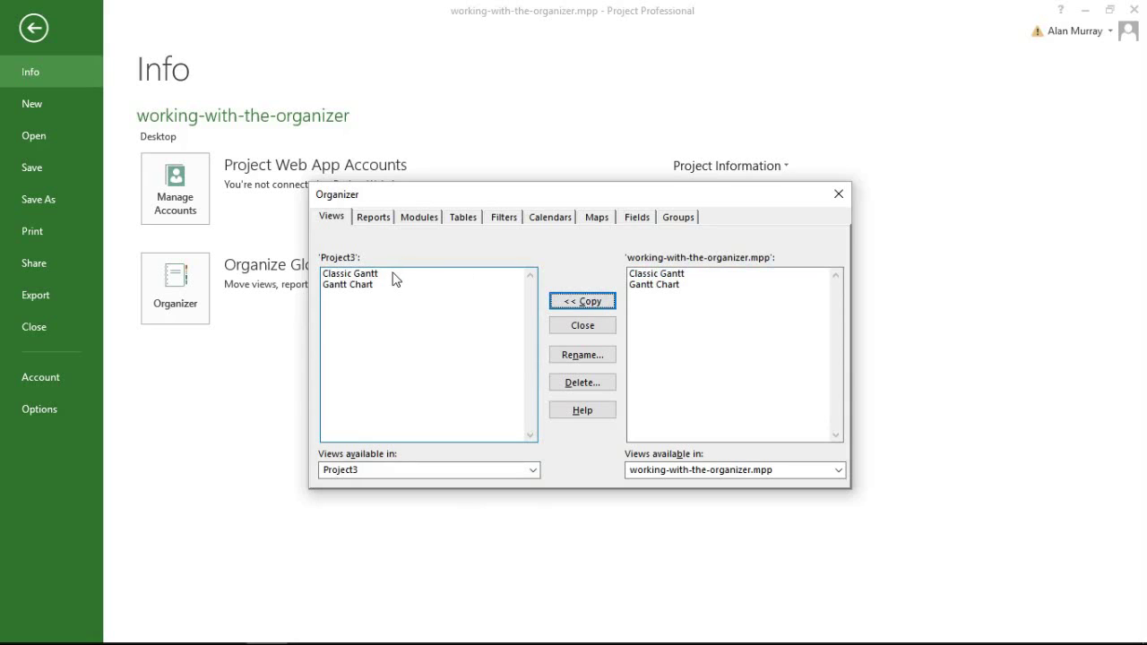
- On the Calendars list, copy the Stevenage calendar into Project3
{"action": "left_click", "coordinate": [566, 223]}
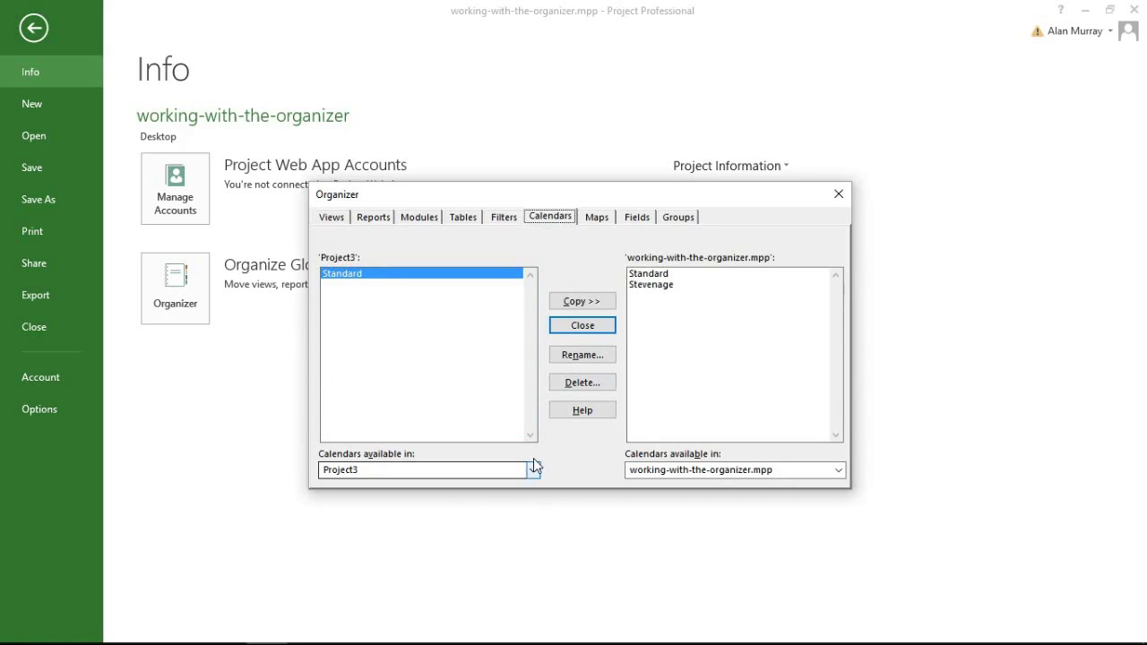
{"action": "left_click", "coordinate": [634, 284]}
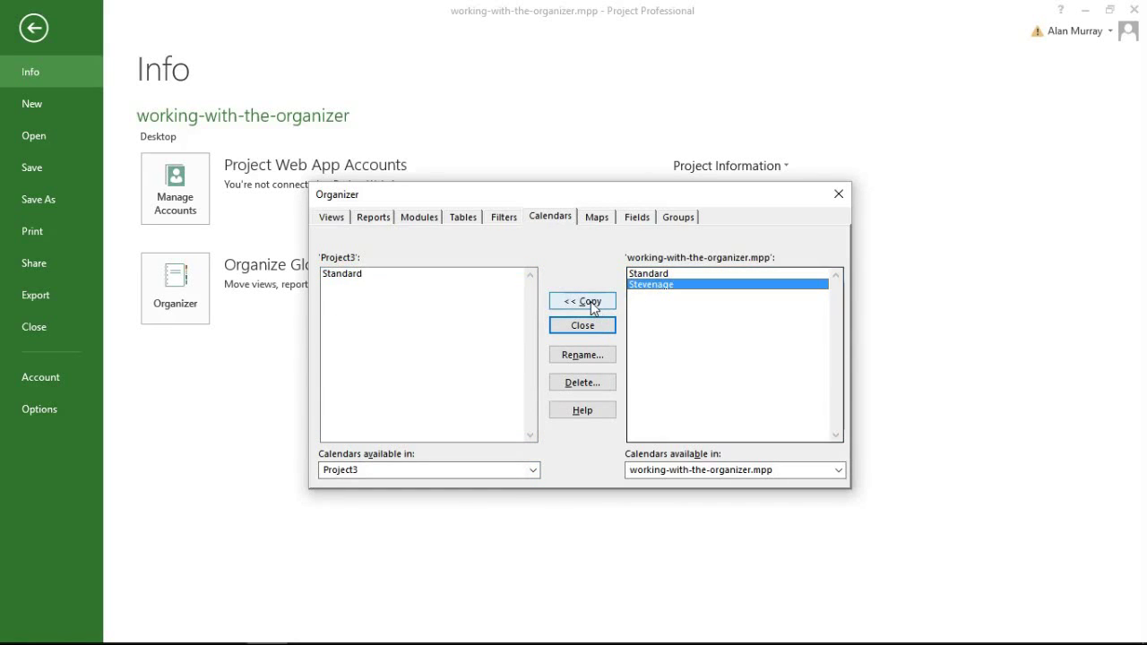
{"action": "left_click", "coordinate": [591, 302]}
- Set the left list to Global.MPT, copy Stevenage into it, and close the Organizer
{"action": "left_click", "coordinate": [463, 477]}
{"action": "left_click", "coordinate": [427, 512]}
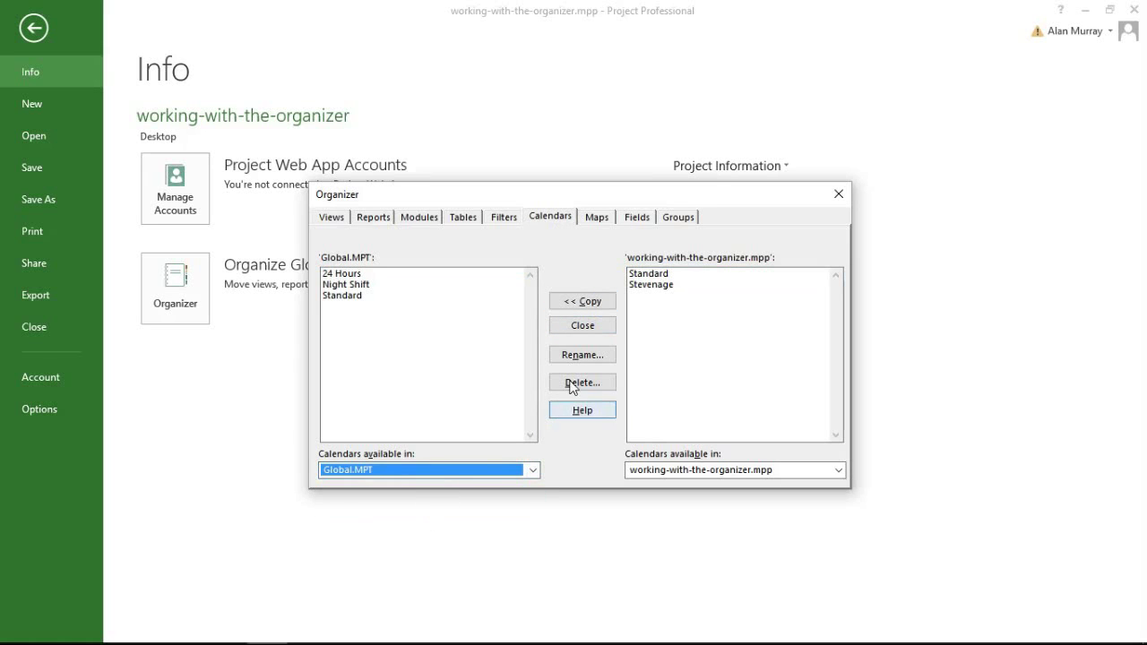
{"action": "left_click", "coordinate": [646, 285]}
{"action": "left_click", "coordinate": [609, 325]}
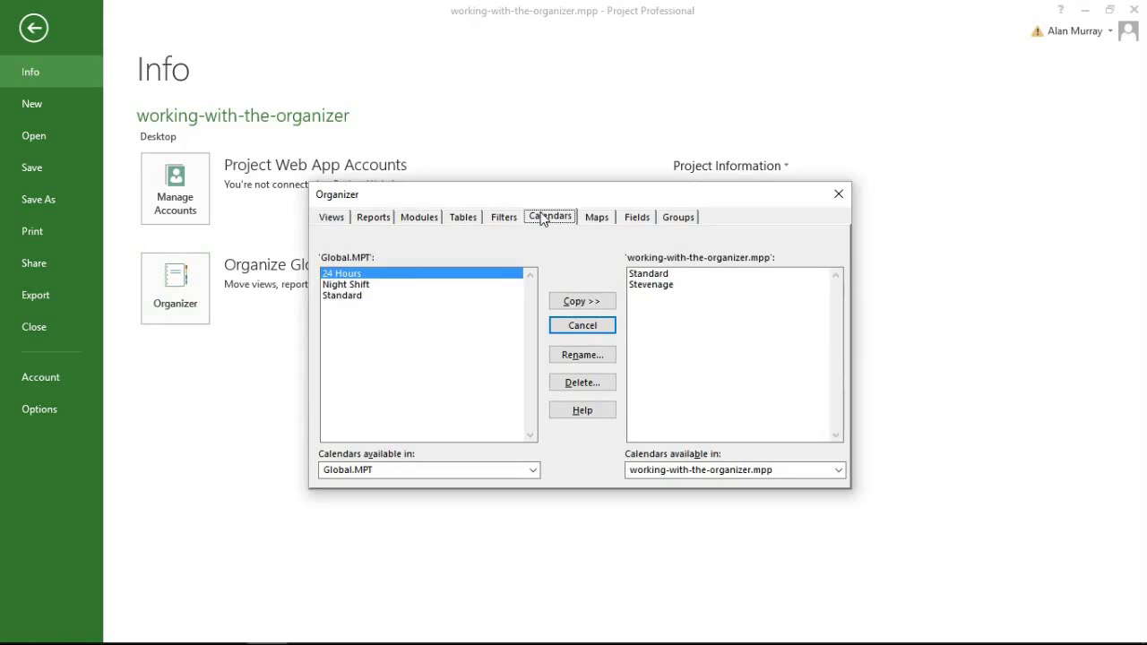
{"action": "left_click", "coordinate": [410, 471]}
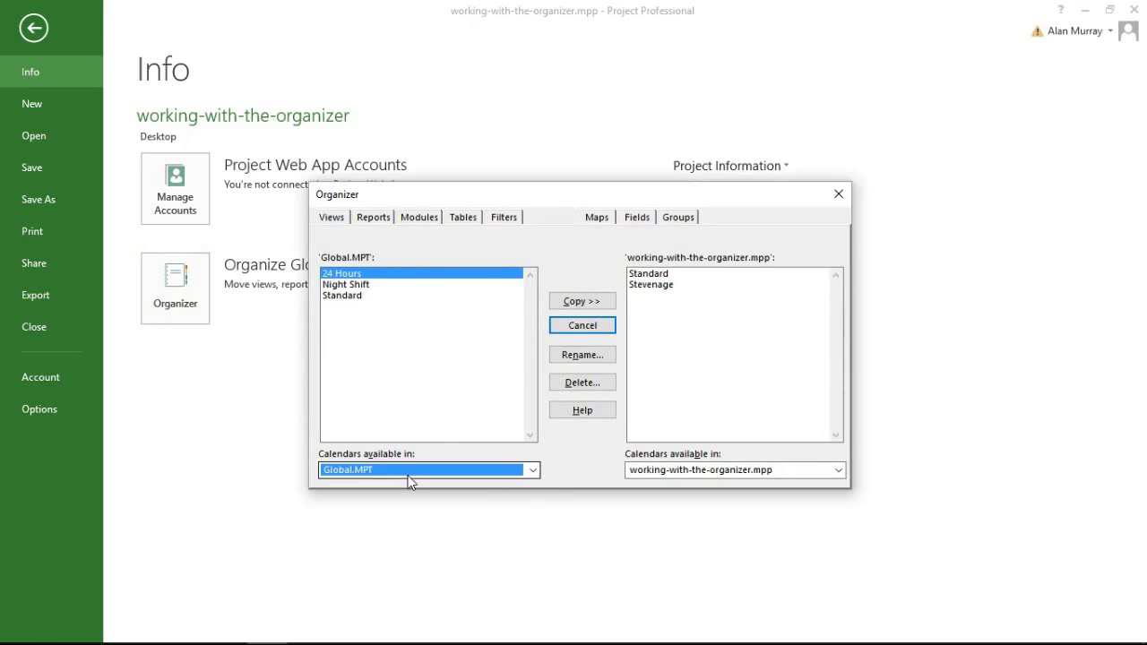
{"action": "left_click", "coordinate": [691, 320]}
{"action": "left_click", "coordinate": [659, 285]}
{"action": "left_click", "coordinate": [597, 302]}
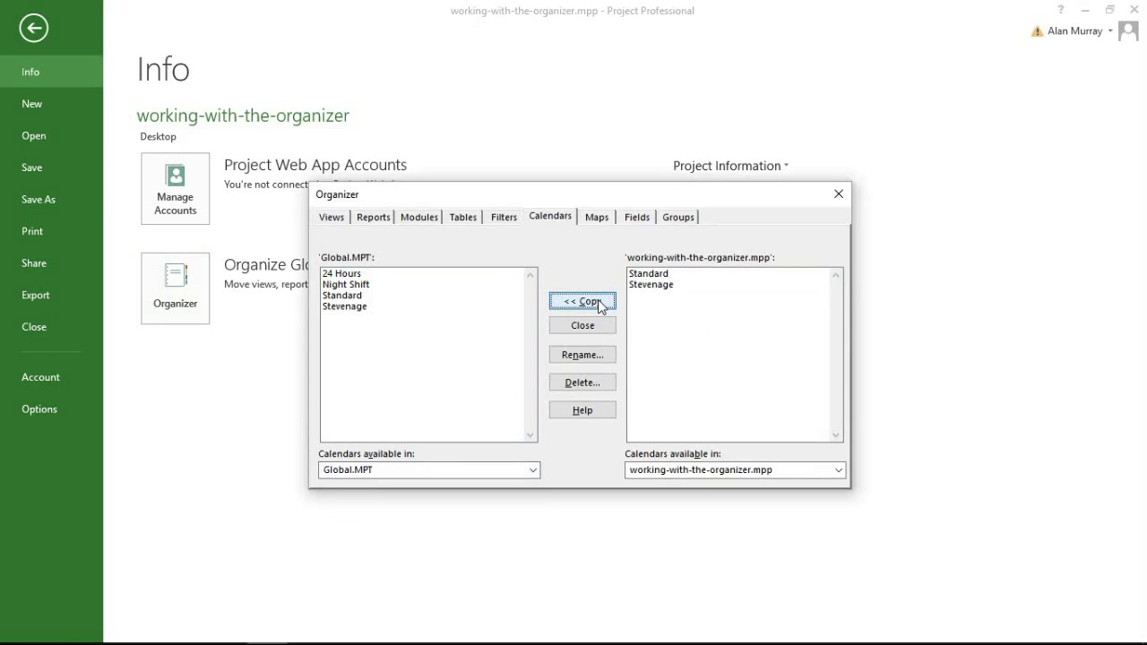
{"action": "left_click", "coordinate": [591, 326]}
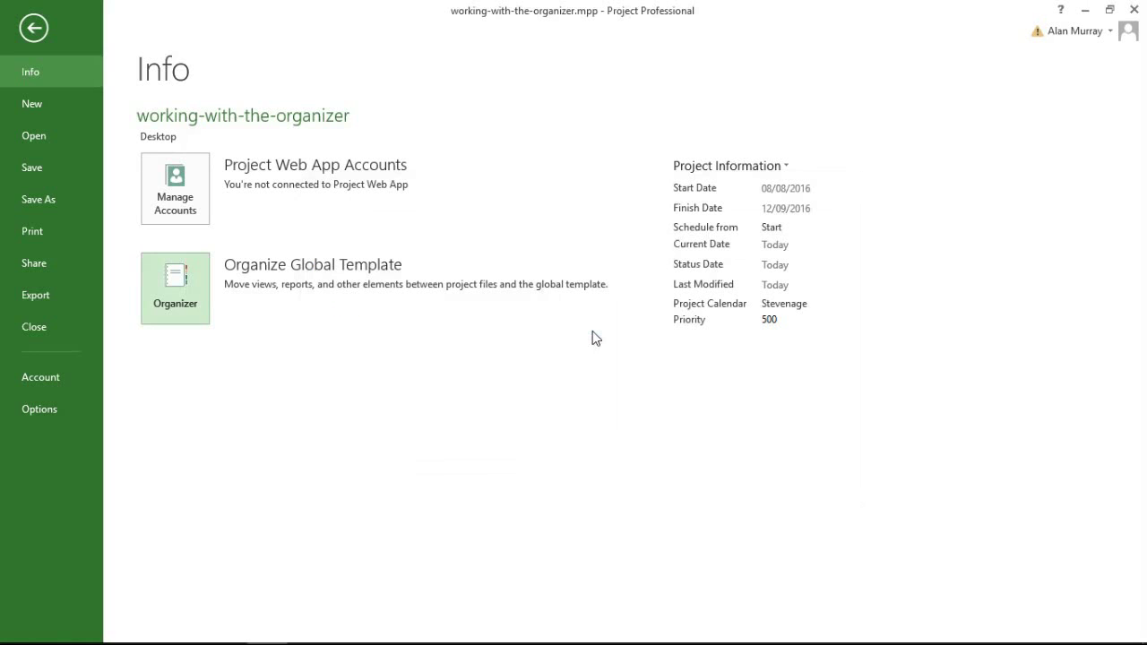
- Switch to the Project3 window and confirm Classic Gantt appears among its views
{"action": "left_click", "coordinate": [36, 30]}
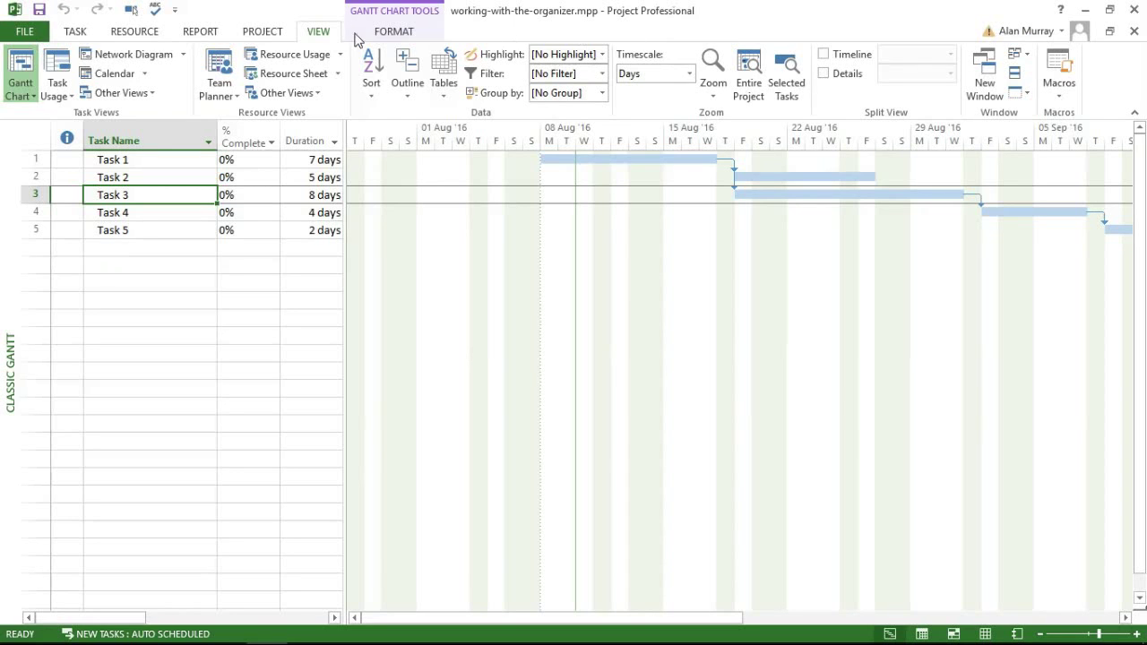
{"action": "left_click", "coordinate": [1022, 57]}
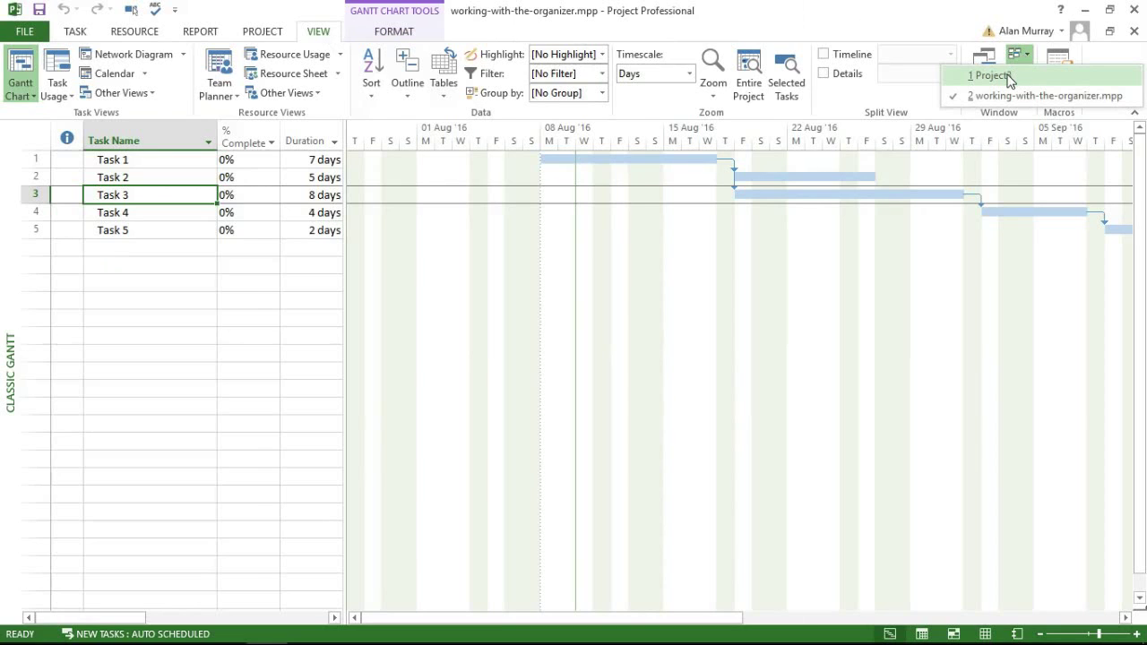
{"action": "left_click", "coordinate": [991, 75]}
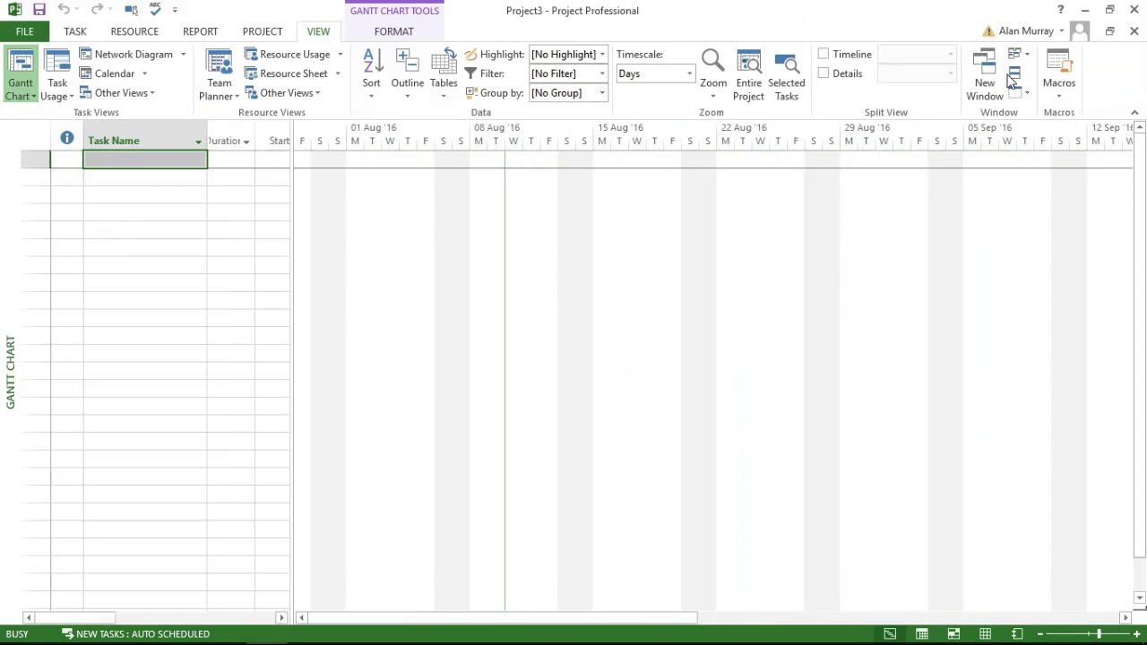
{"action": "right_click", "coordinate": [8, 294]}
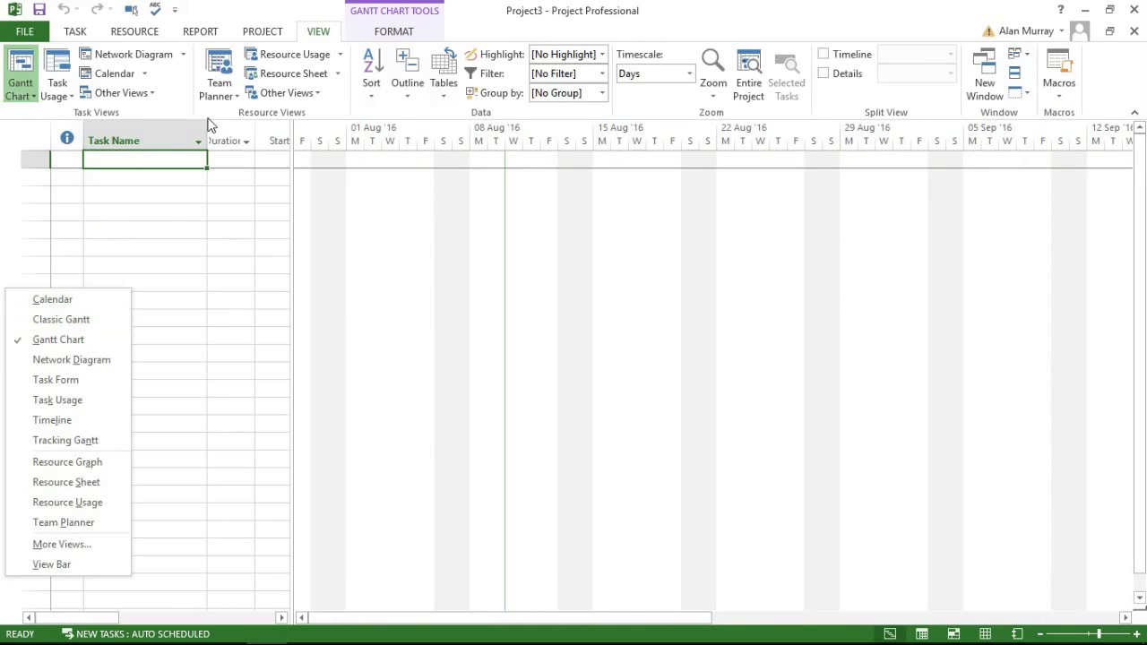
- Confirm Stevenage is in Project3's calendar list, keep Standard, then show the File Info page
{"action": "left_click", "coordinate": [264, 34]}
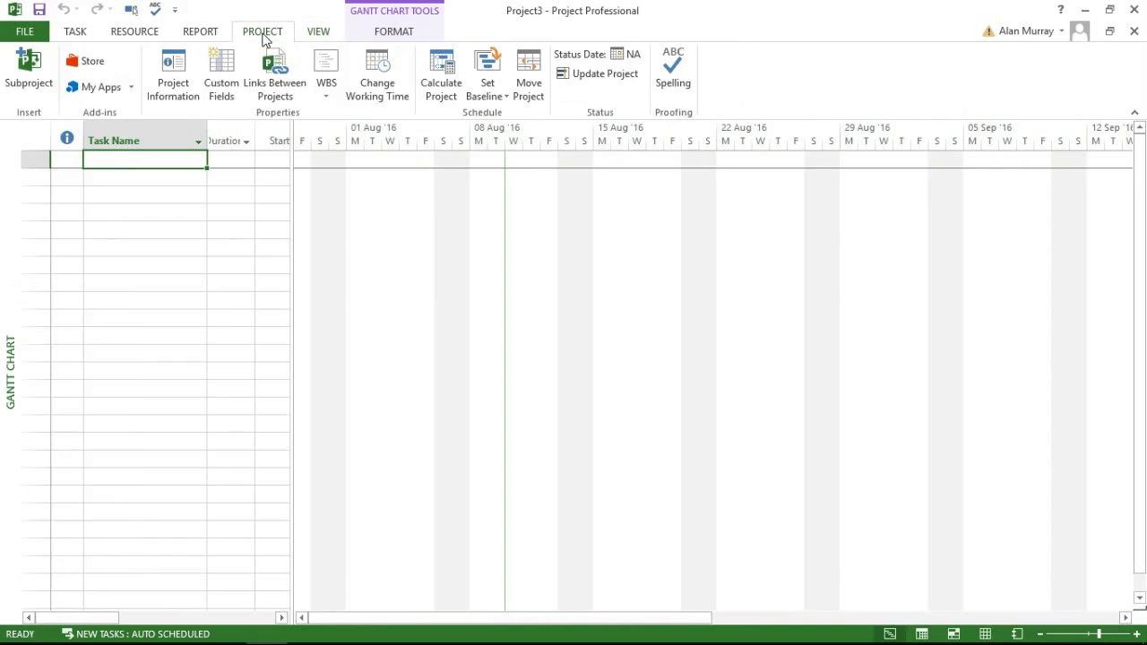
{"action": "left_click", "coordinate": [173, 74]}
{"action": "left_click", "coordinate": [664, 231]}
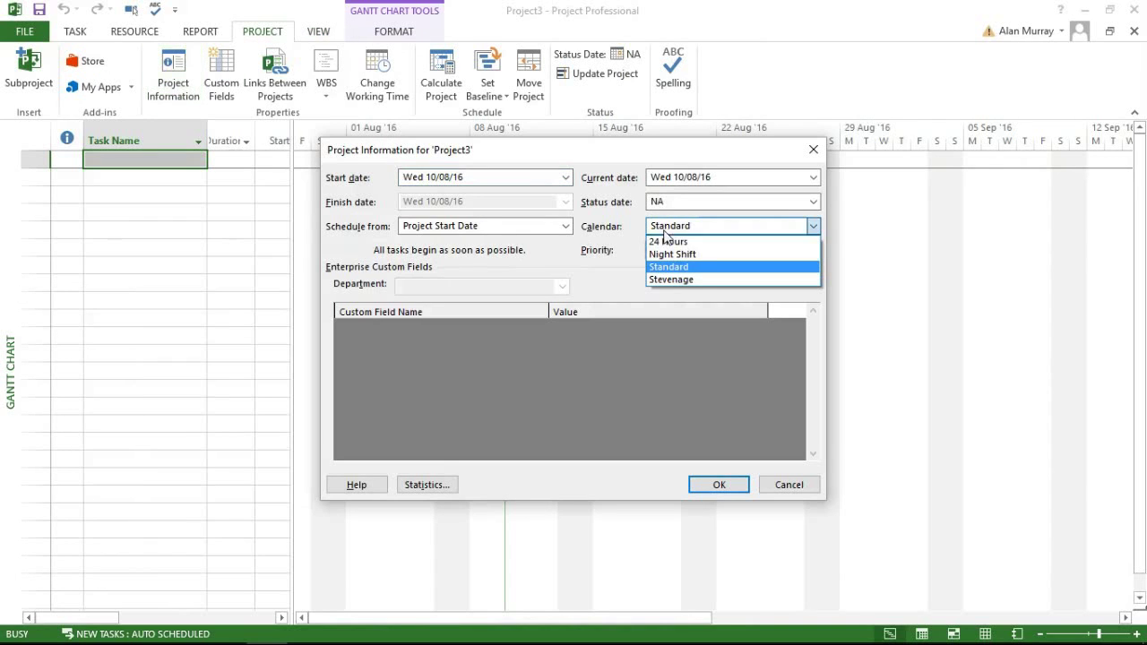
{"action": "left_click", "coordinate": [771, 487]}
{"action": "left_click", "coordinate": [772, 484]}
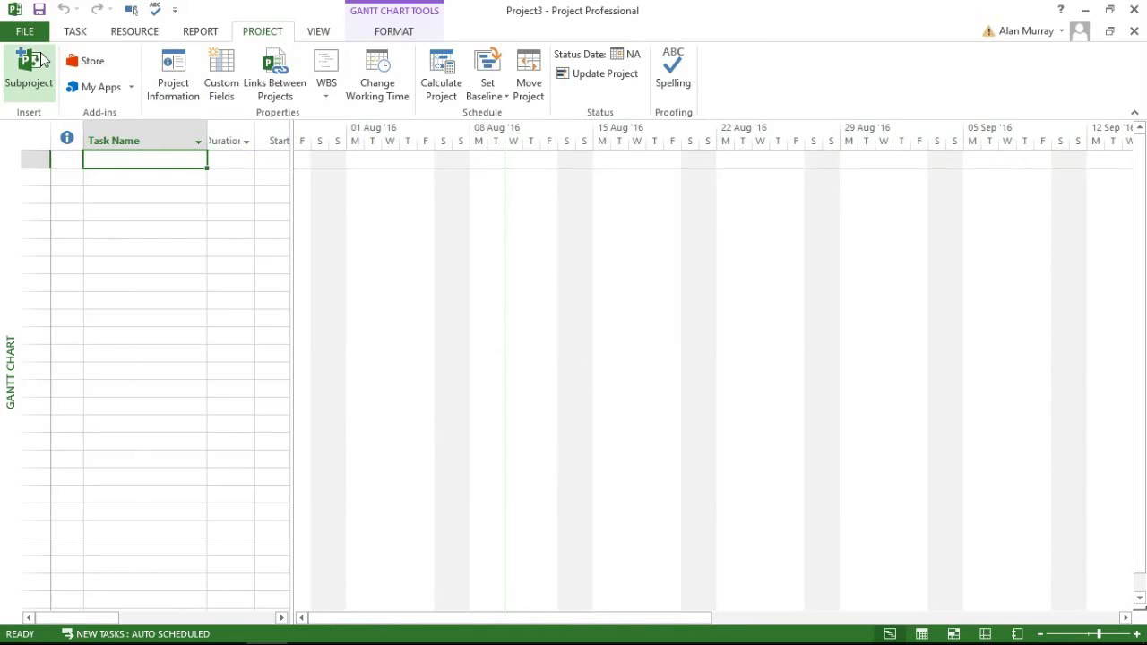
{"action": "left_click", "coordinate": [25, 31]}
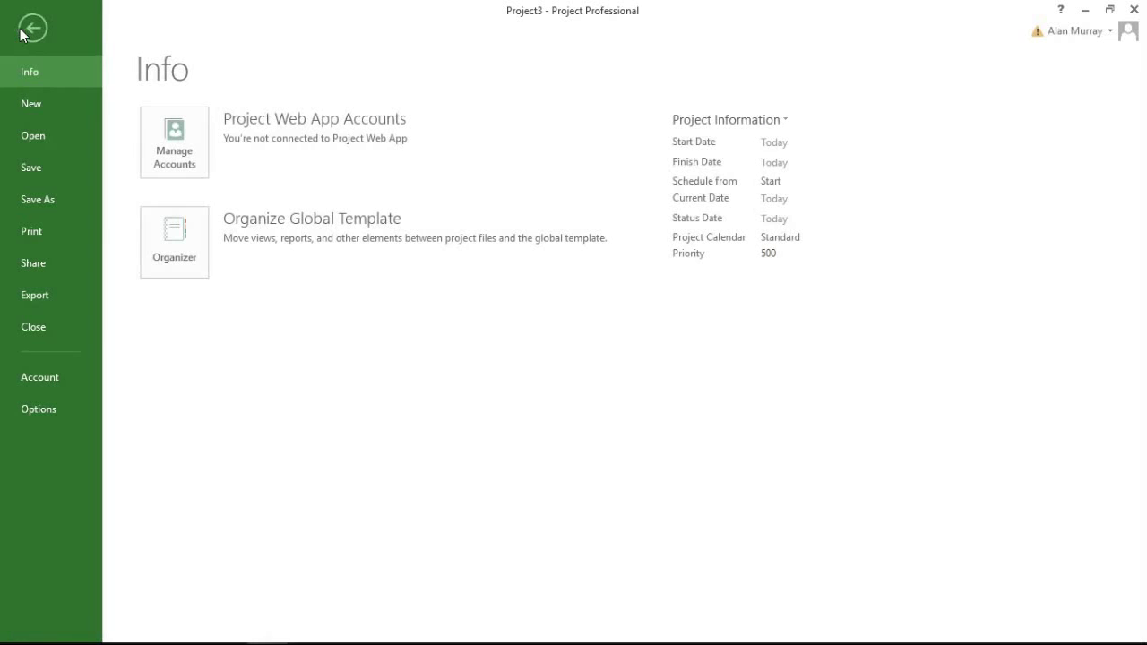
- Close Project3 and create a new blank project, Project4
{"action": "left_click", "coordinate": [34, 327]}
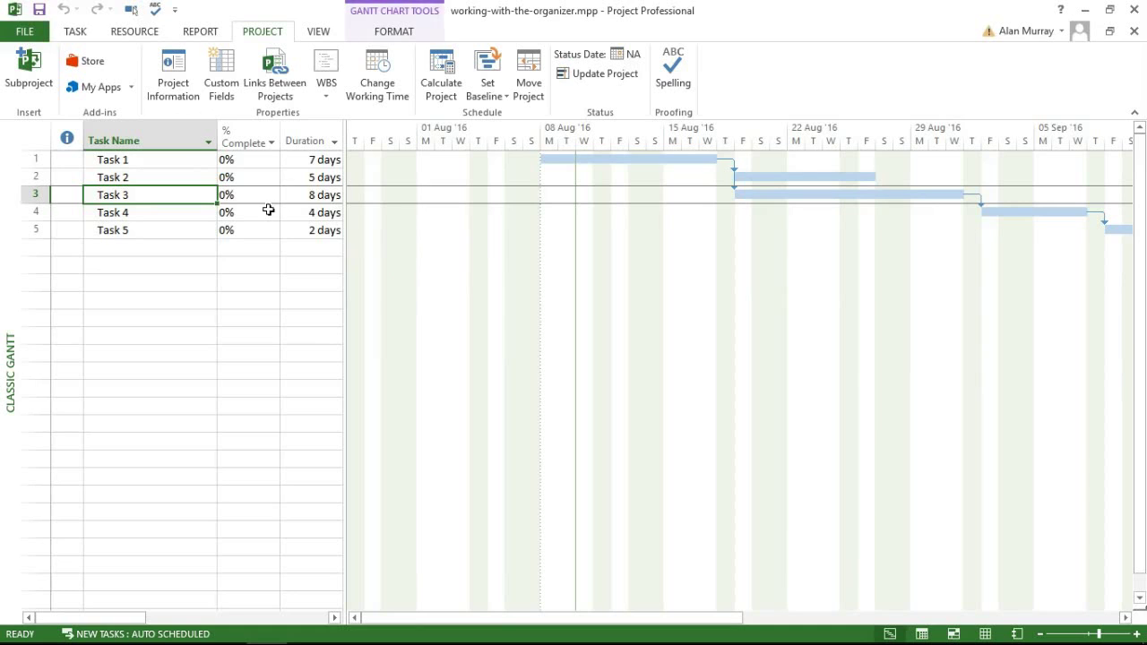
{"action": "left_click", "coordinate": [266, 212]}
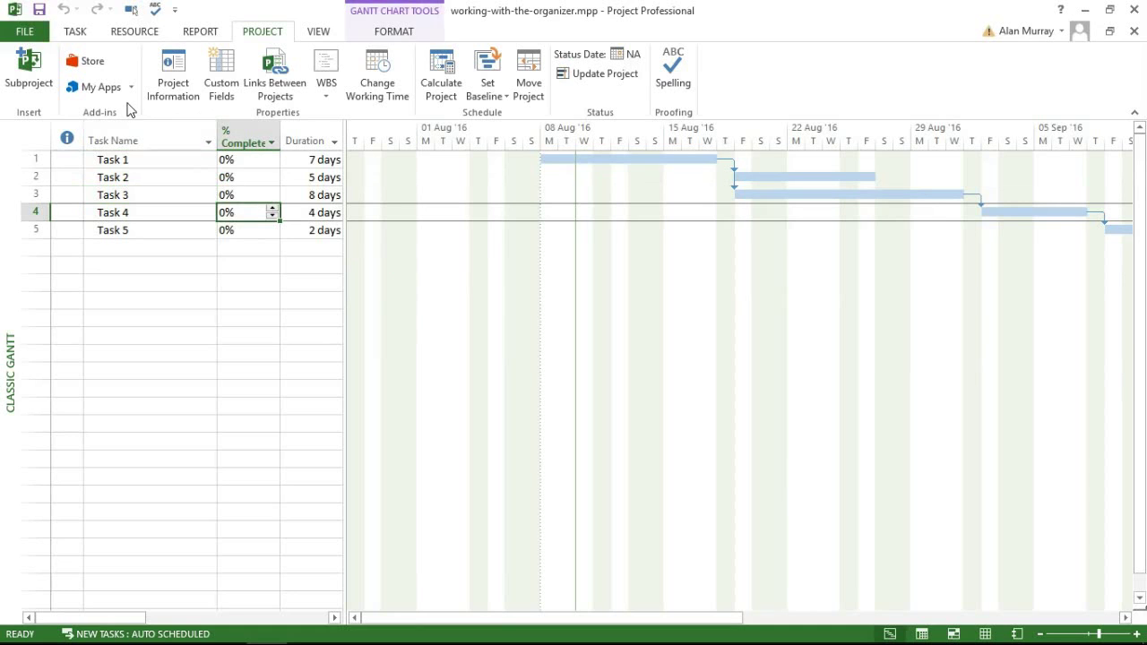
{"action": "left_click", "coordinate": [25, 31]}
{"action": "left_click", "coordinate": [36, 107]}
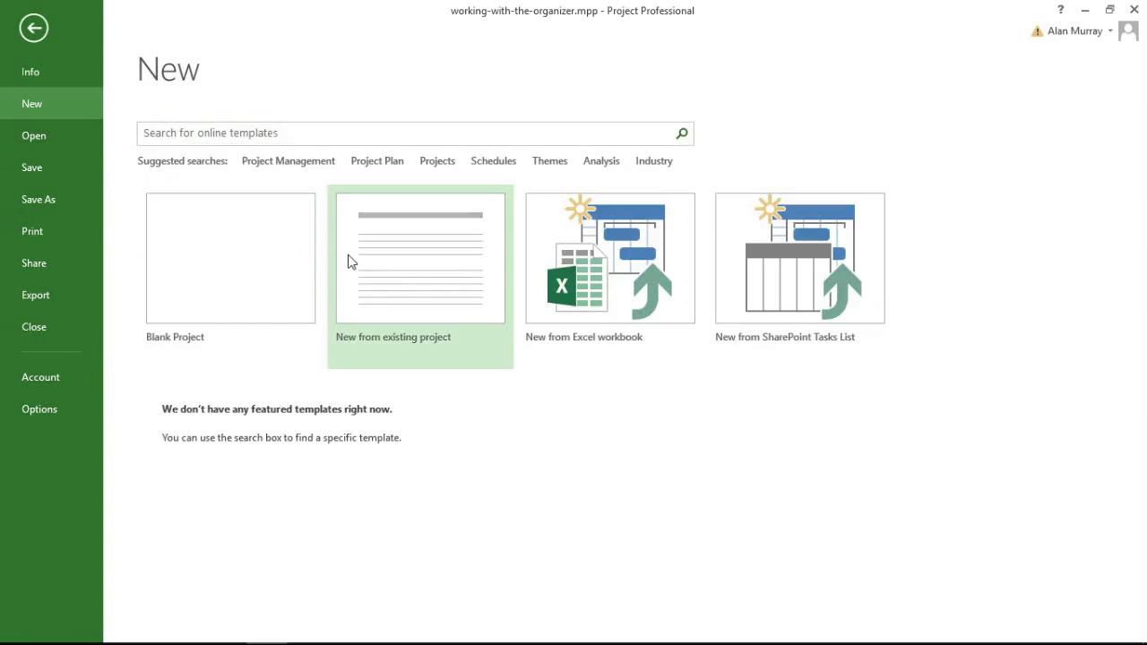
{"action": "key", "text": "Escape"}
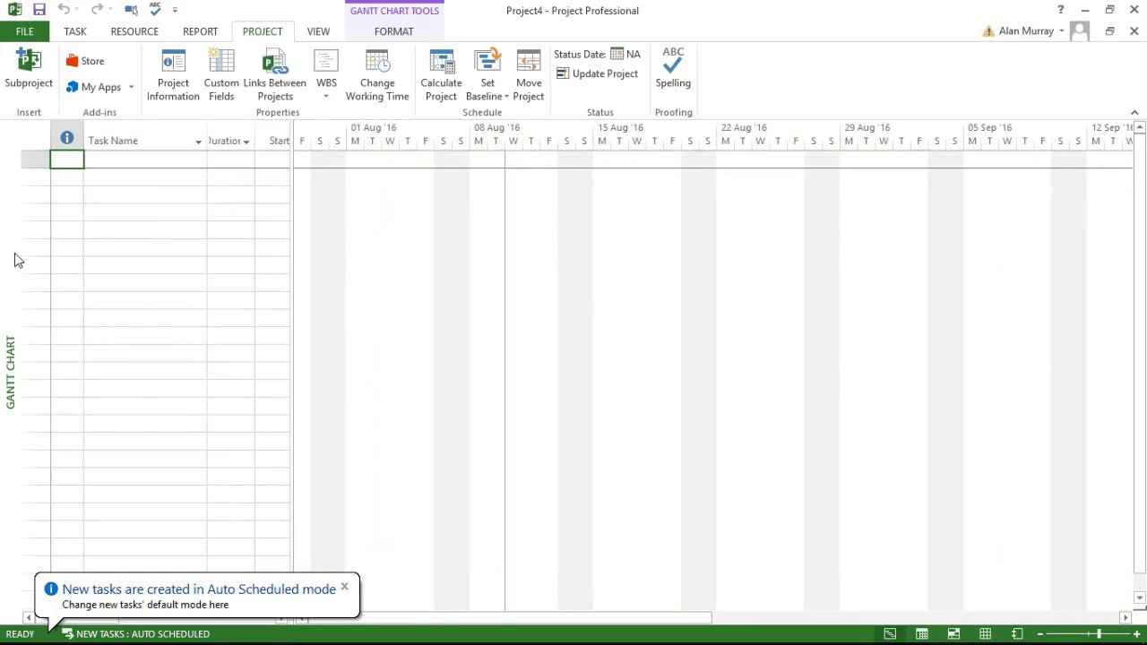
- Confirm Project4 offers the Classic Gantt view and Stevenage calendar, leaving its calendar Standard
{"action": "right_click", "coordinate": [15, 260]}
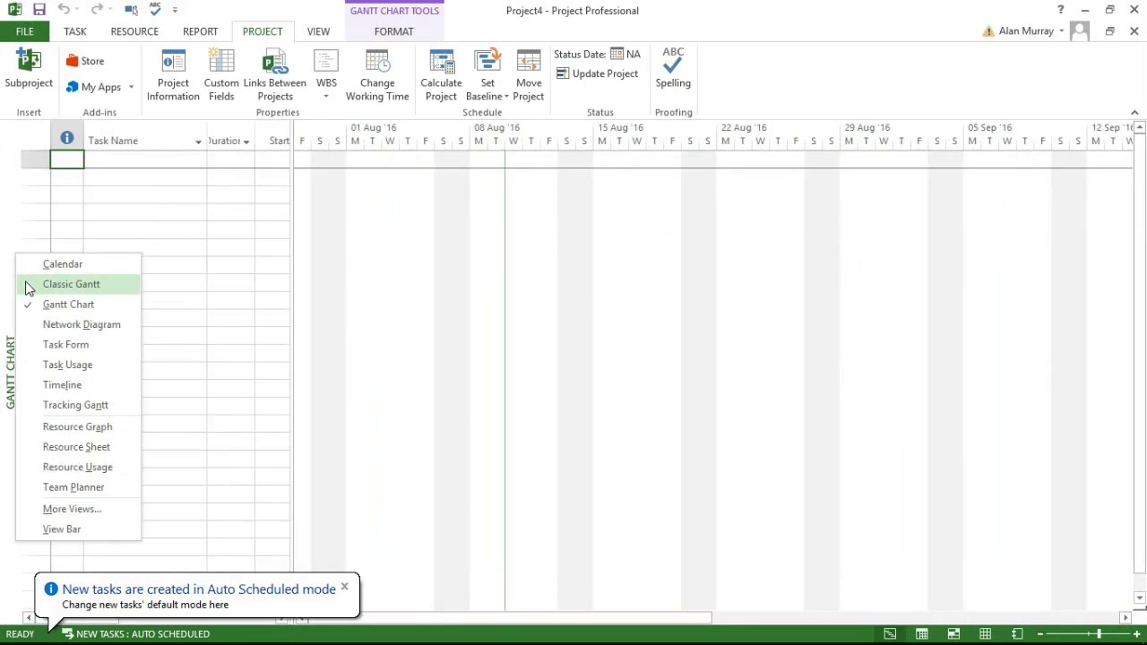
{"action": "left_click", "coordinate": [175, 80]}
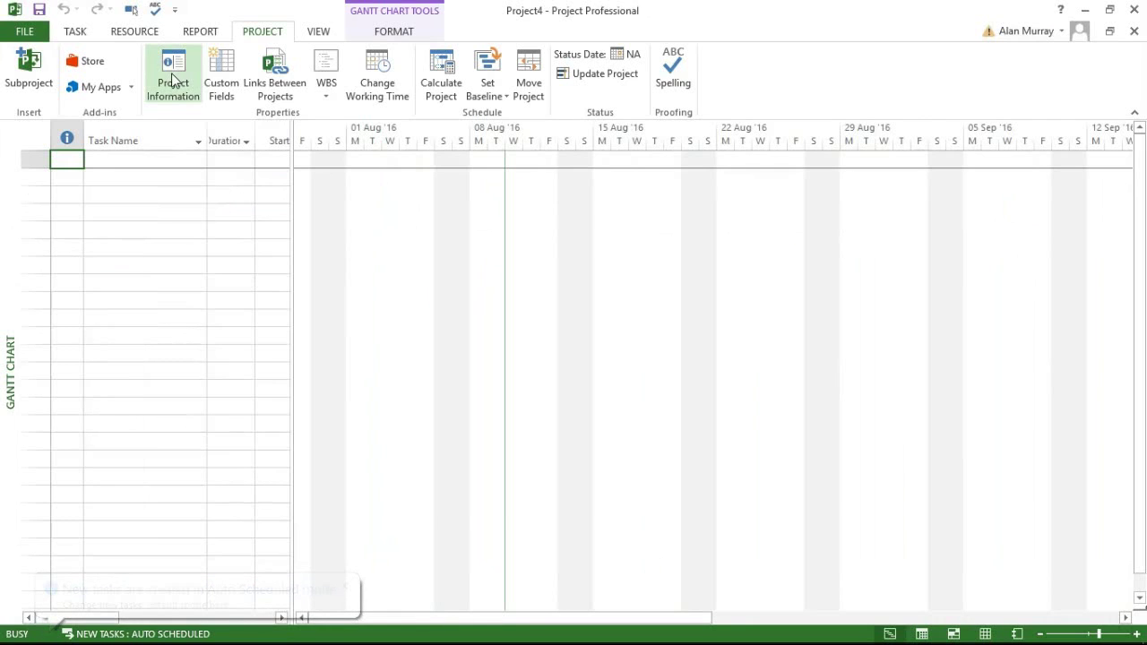
{"action": "left_click", "coordinate": [704, 226]}
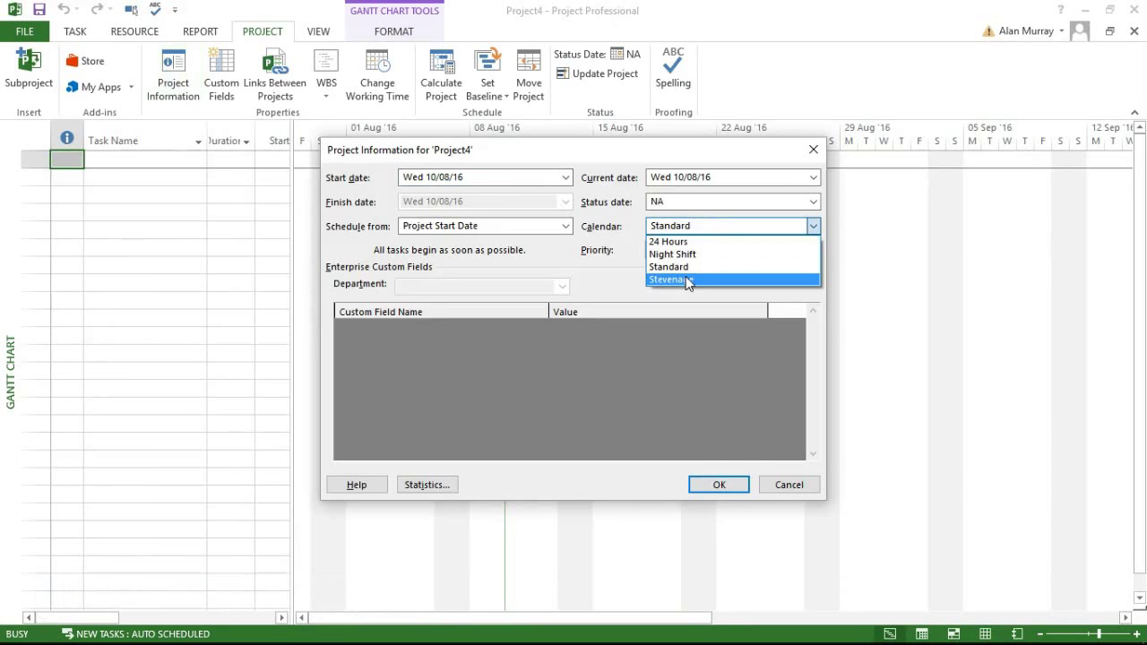
{"action": "left_click", "coordinate": [781, 485]}
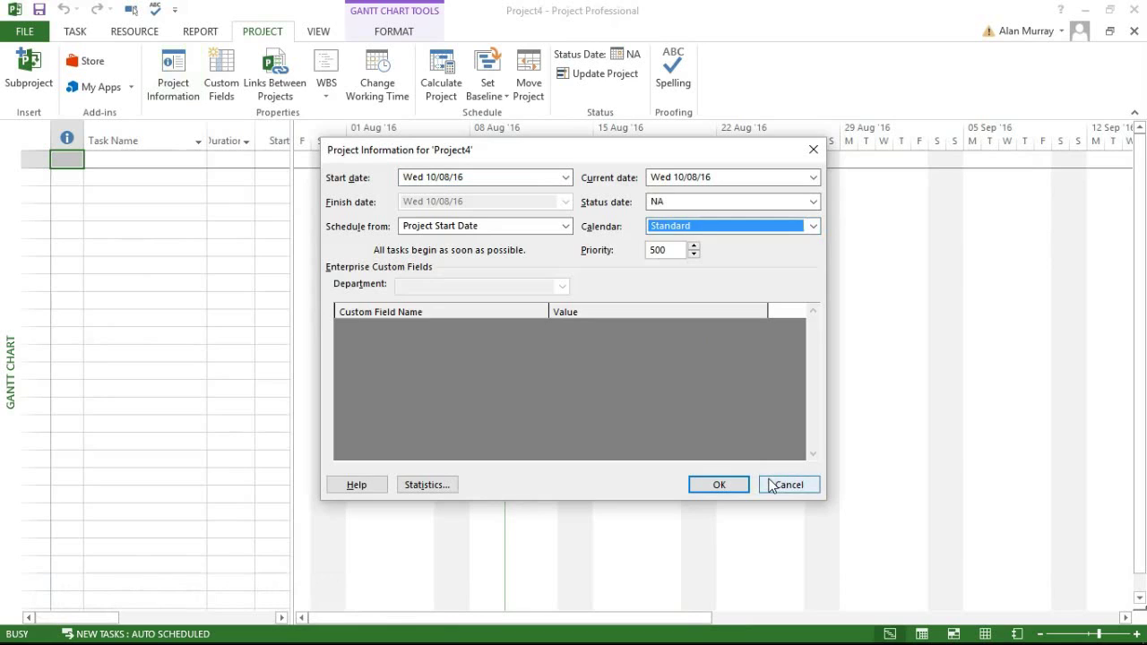
{"action": "left_click", "coordinate": [781, 485]}
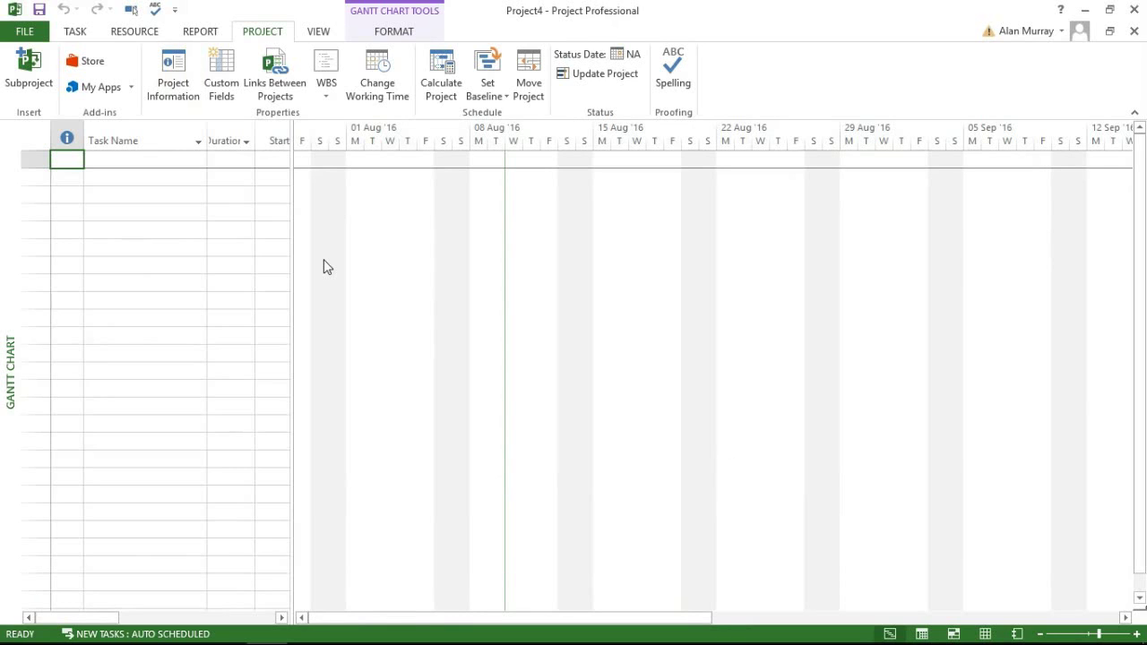